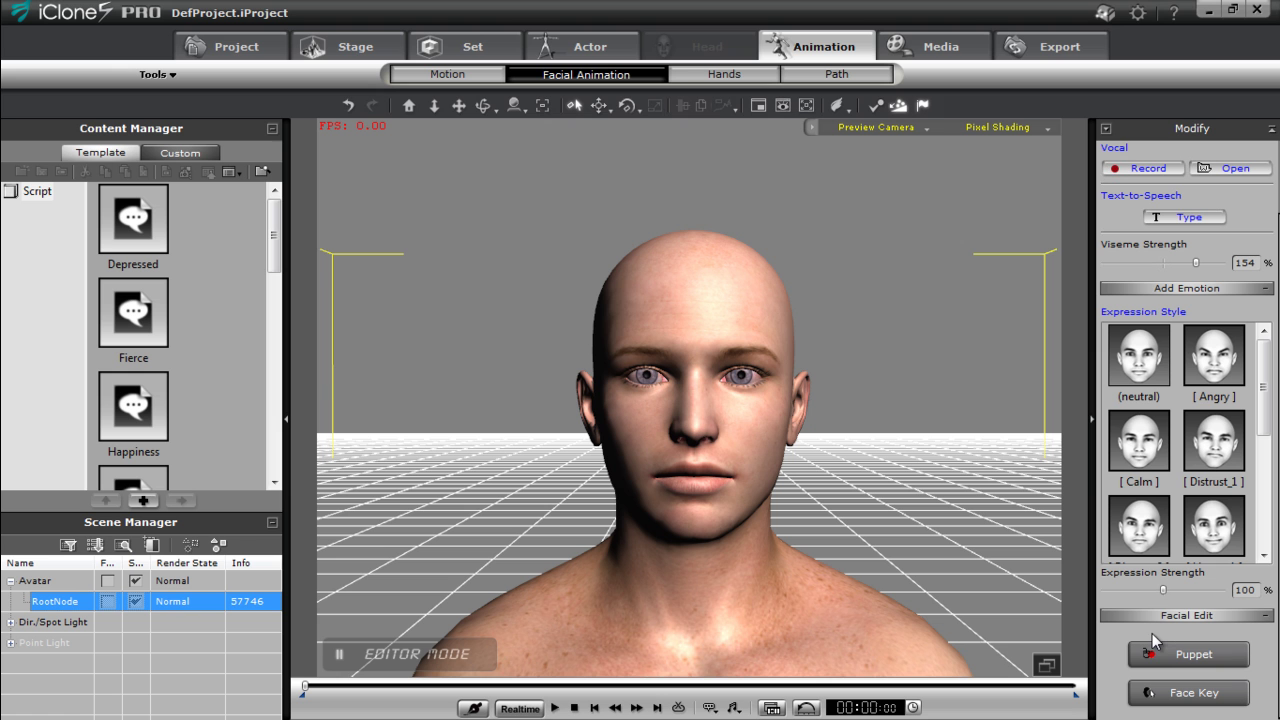
Play back the facial animation, then open facial puppeteering with Edit Property collapsed
{"action": "left_click", "coordinate": [555, 708]}
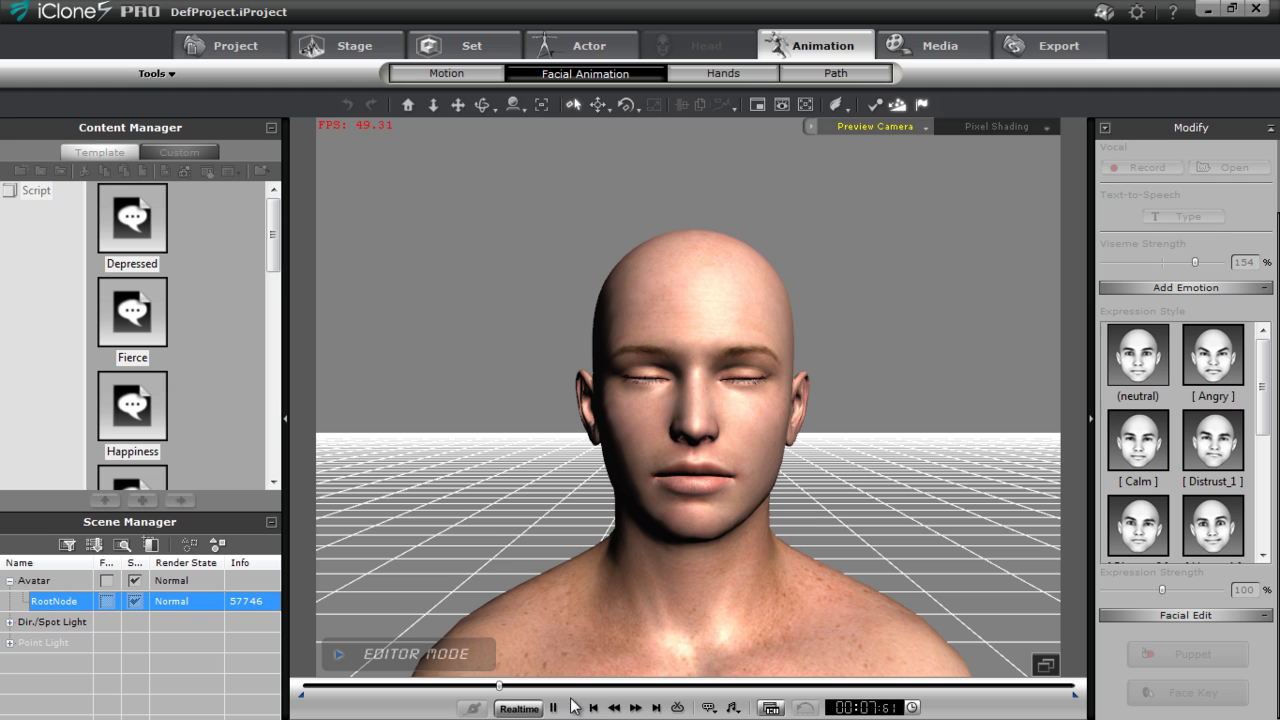
{"action": "left_click", "coordinate": [573, 707]}
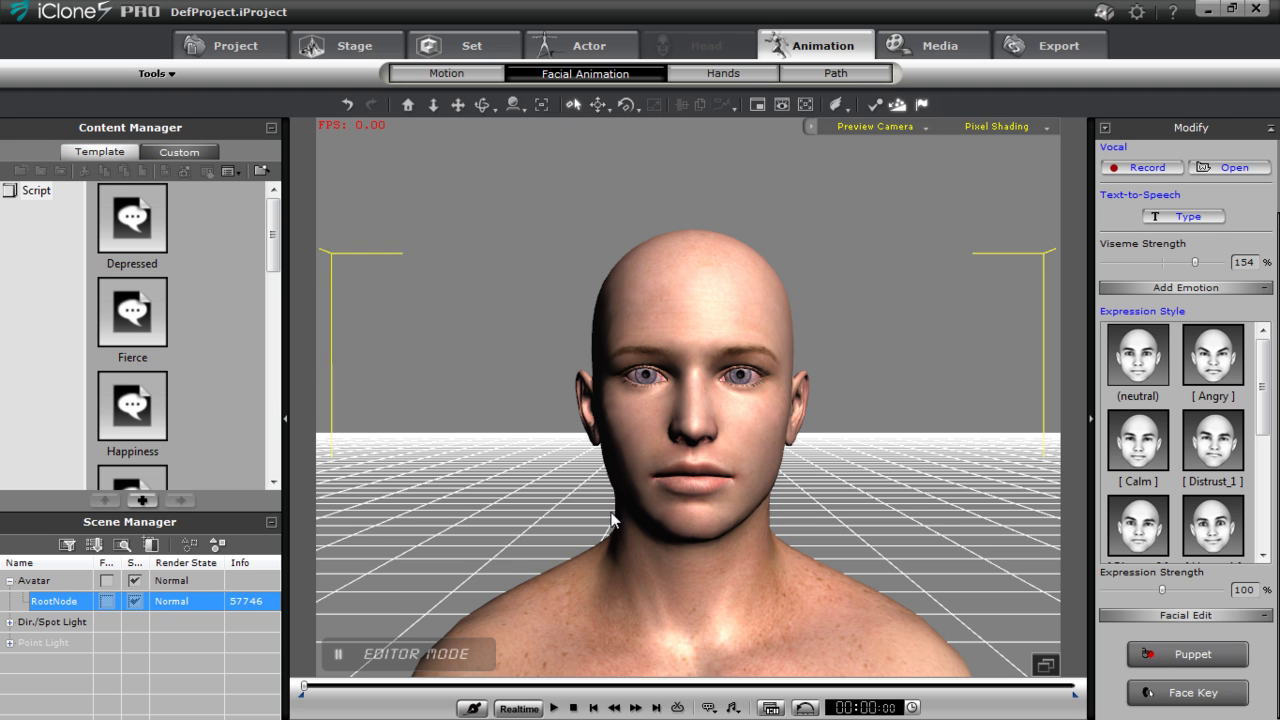
{"action": "left_click", "coordinate": [1188, 655]}
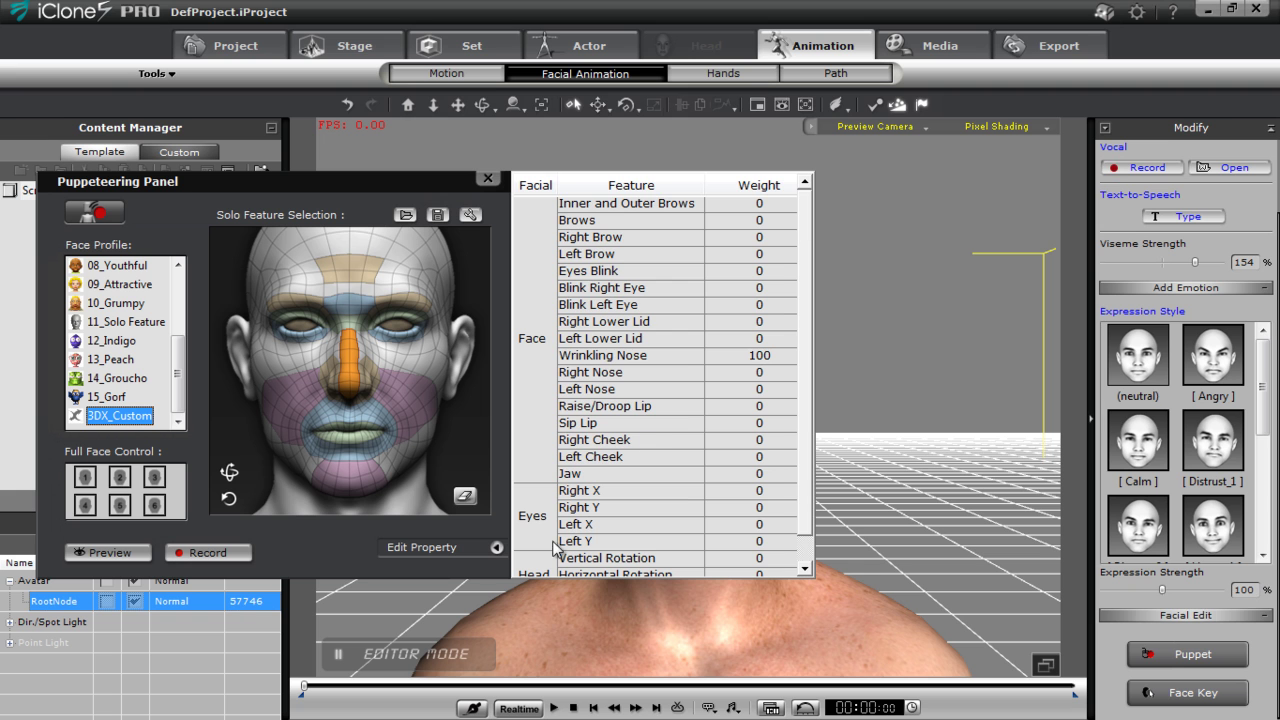
{"action": "left_click", "coordinate": [496, 547]}
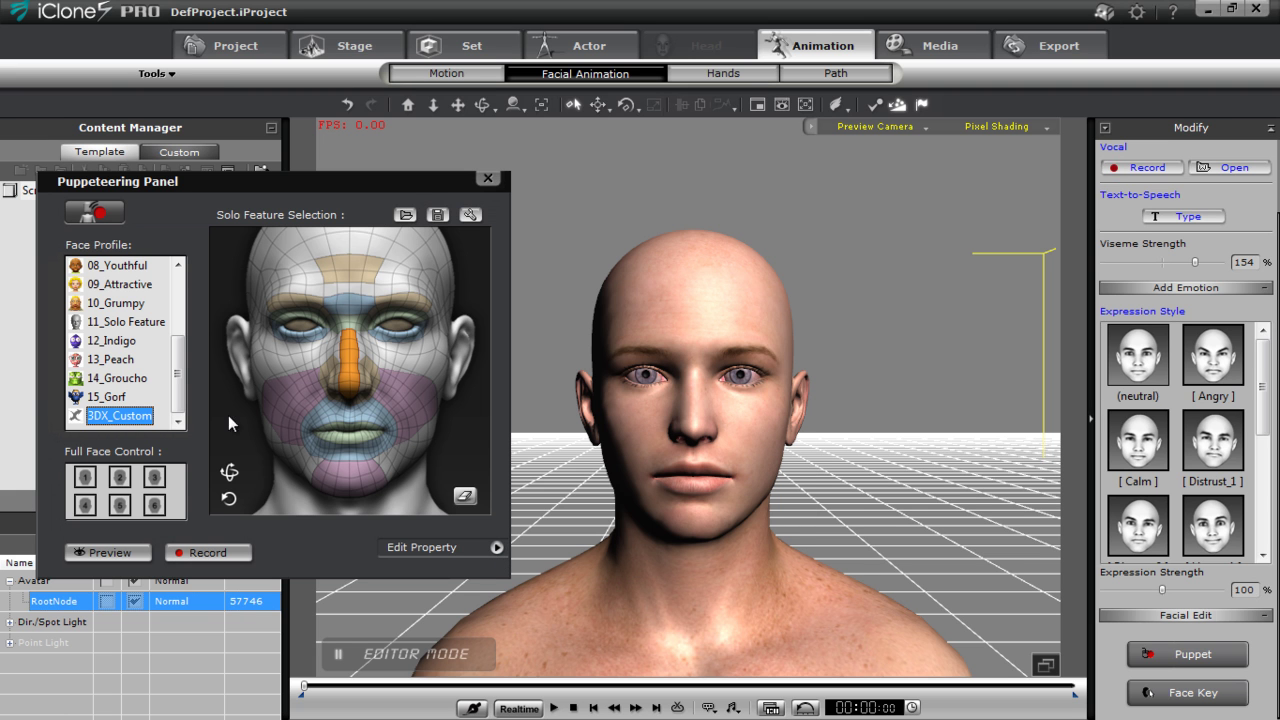
Reselect the nose as the only puppet feature and preview its motion
{"action": "left_click", "coordinate": [463, 496]}
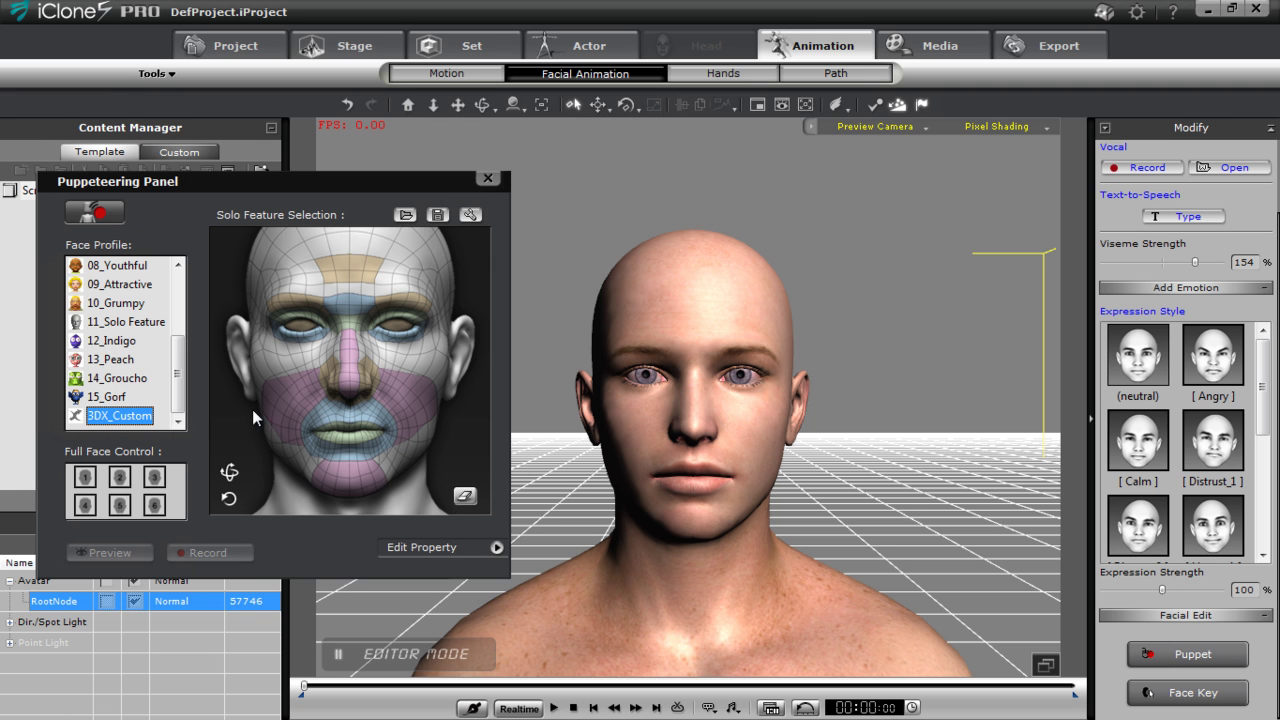
{"action": "left_click", "coordinate": [357, 364]}
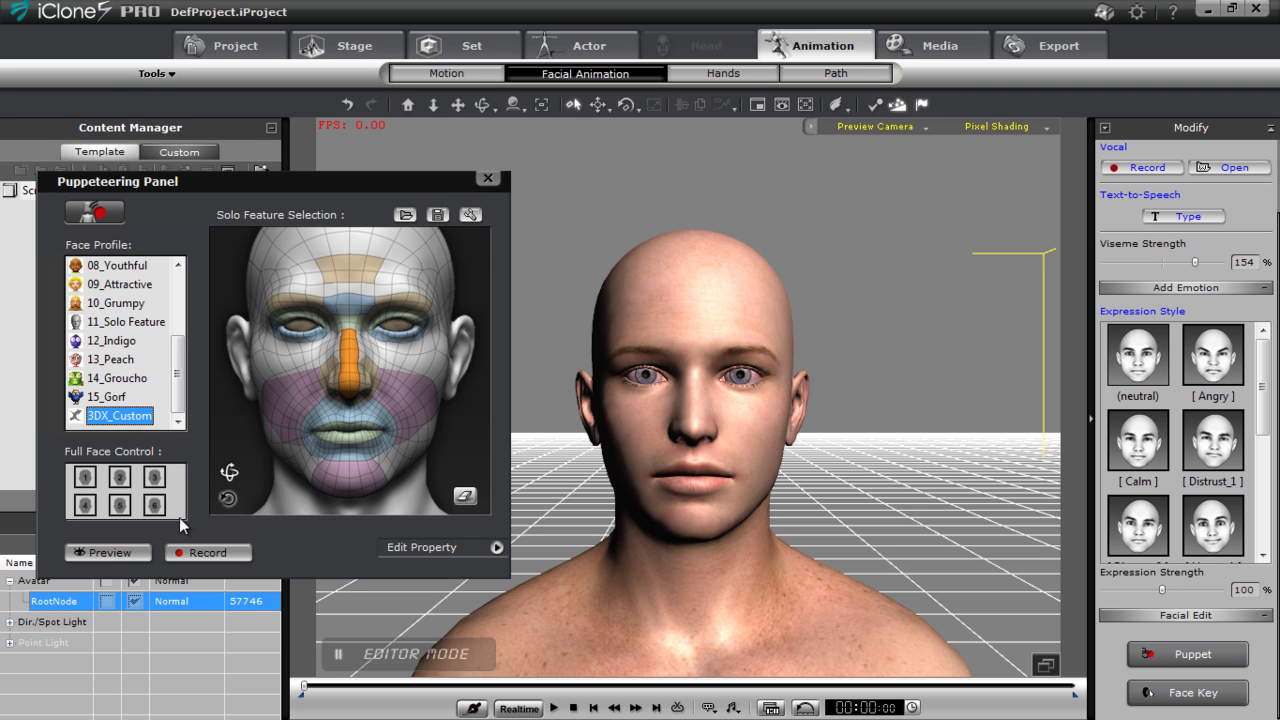
{"action": "left_click", "coordinate": [108, 552]}
{"action": "key", "text": "space"}
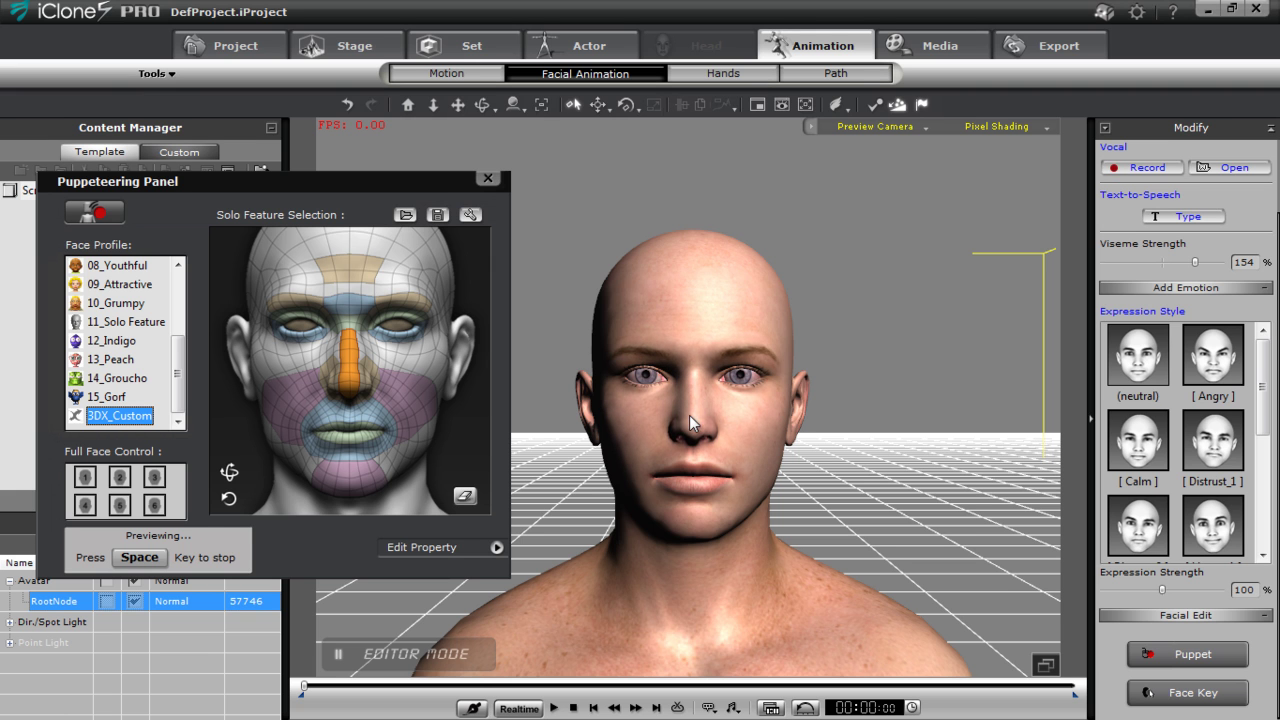
{"action": "key", "text": "space"}
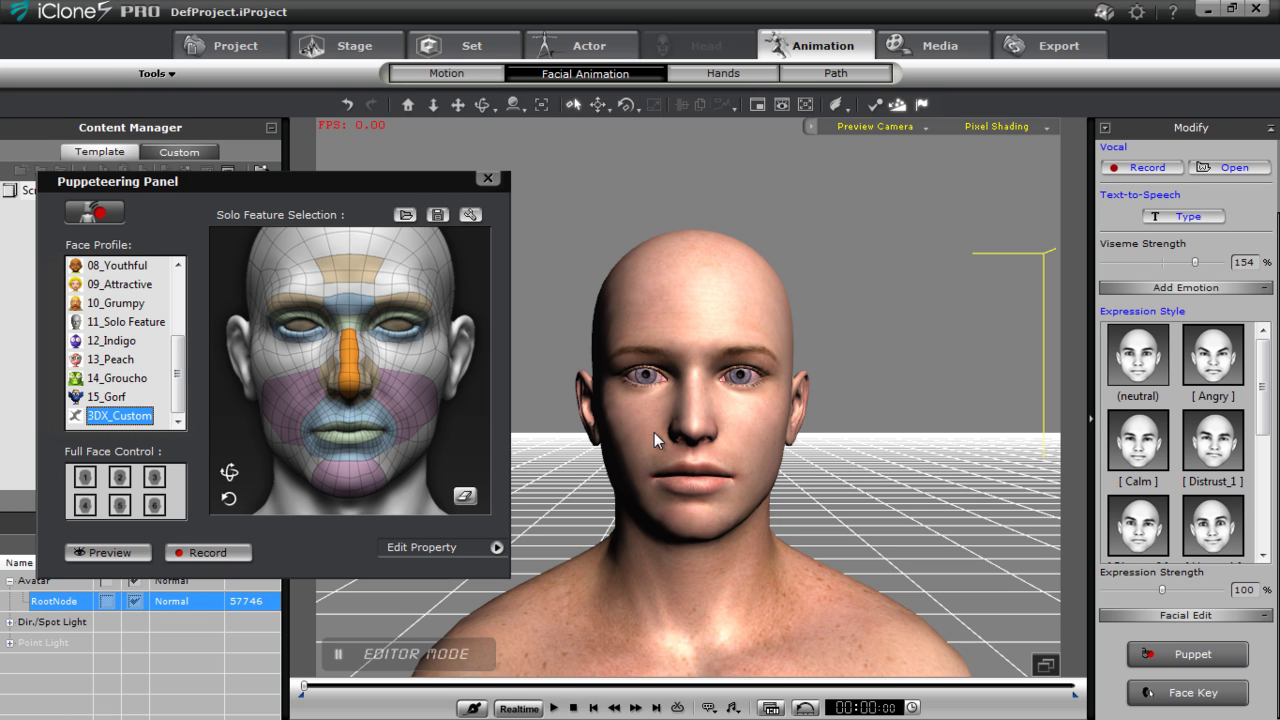
Set 12.Nose Scrunch Y- to 100 in the advanced feature values table
{"action": "left_click", "coordinate": [497, 548]}
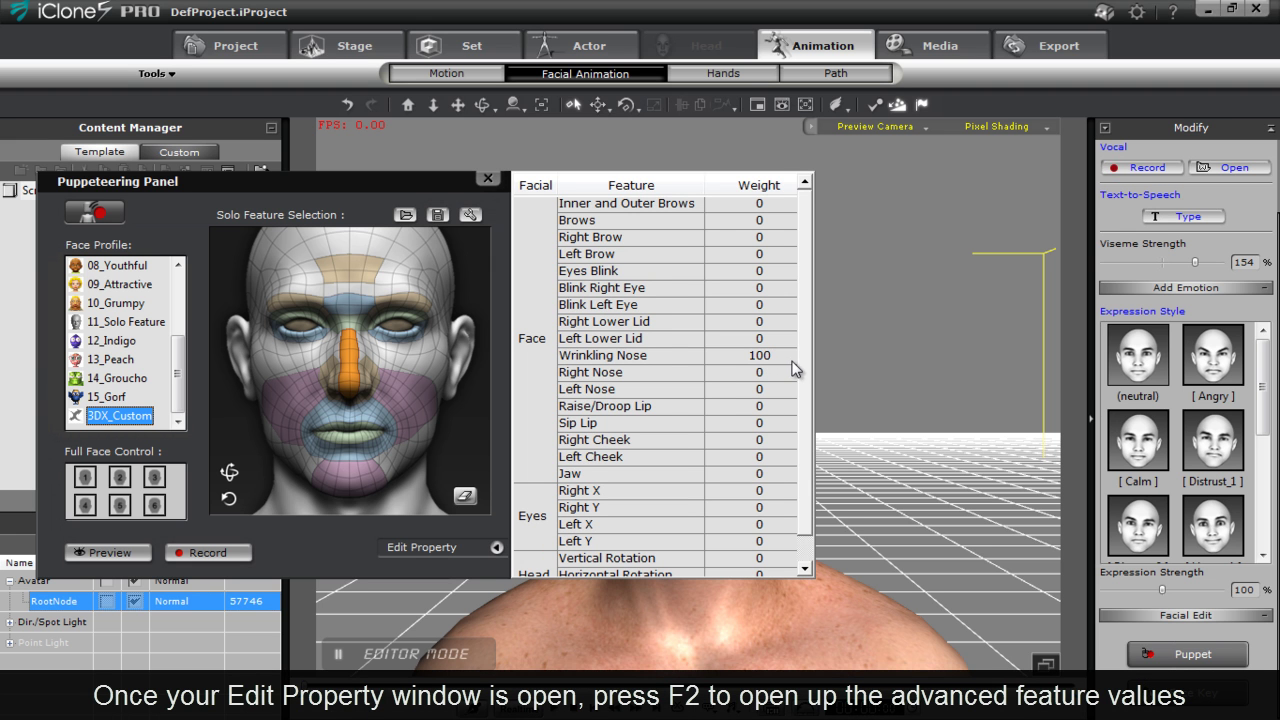
{"action": "key", "text": "F2"}
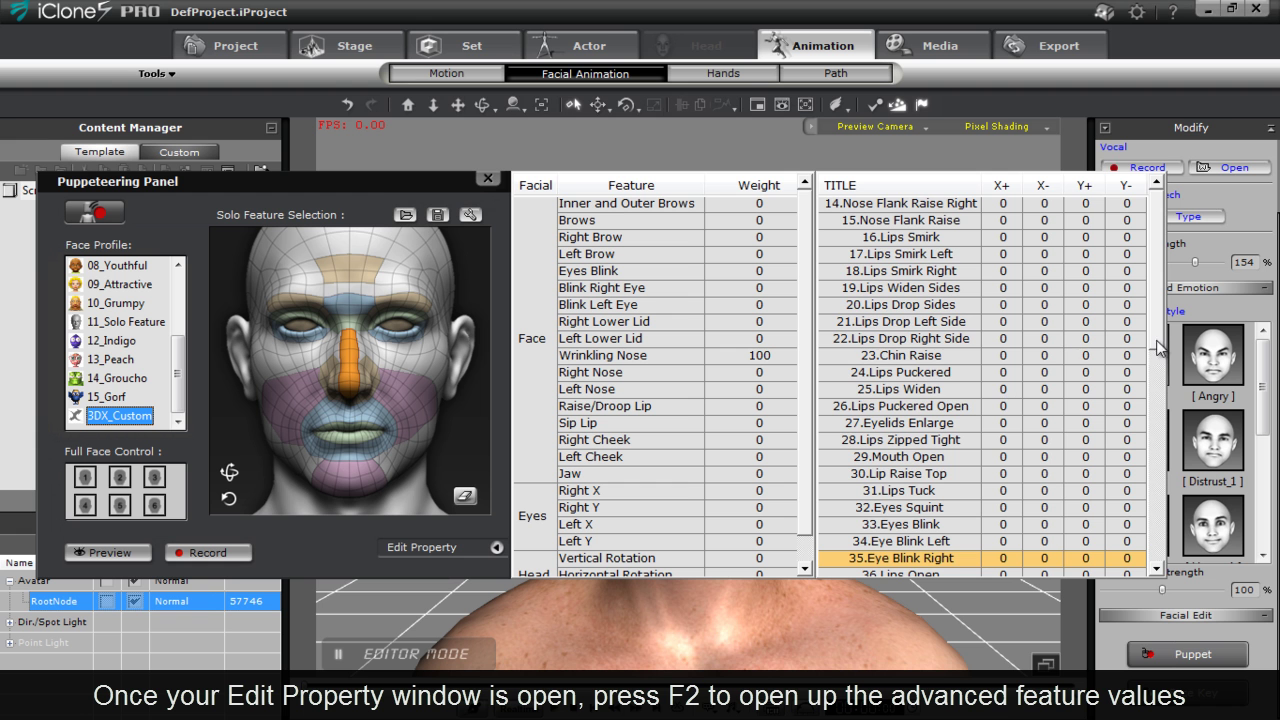
{"action": "left_click_drag", "start_coordinate": [1162, 348], "coordinate": [1158, 248]}
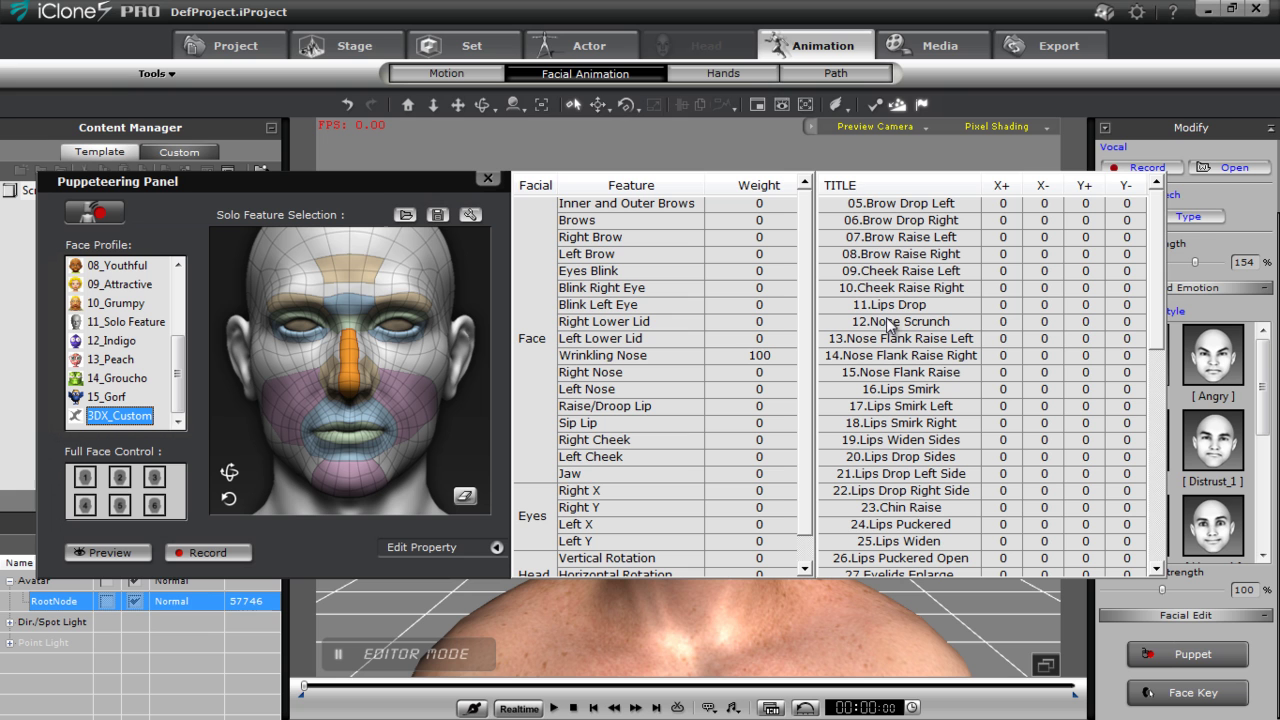
{"action": "double_click", "coordinate": [1126, 322]}
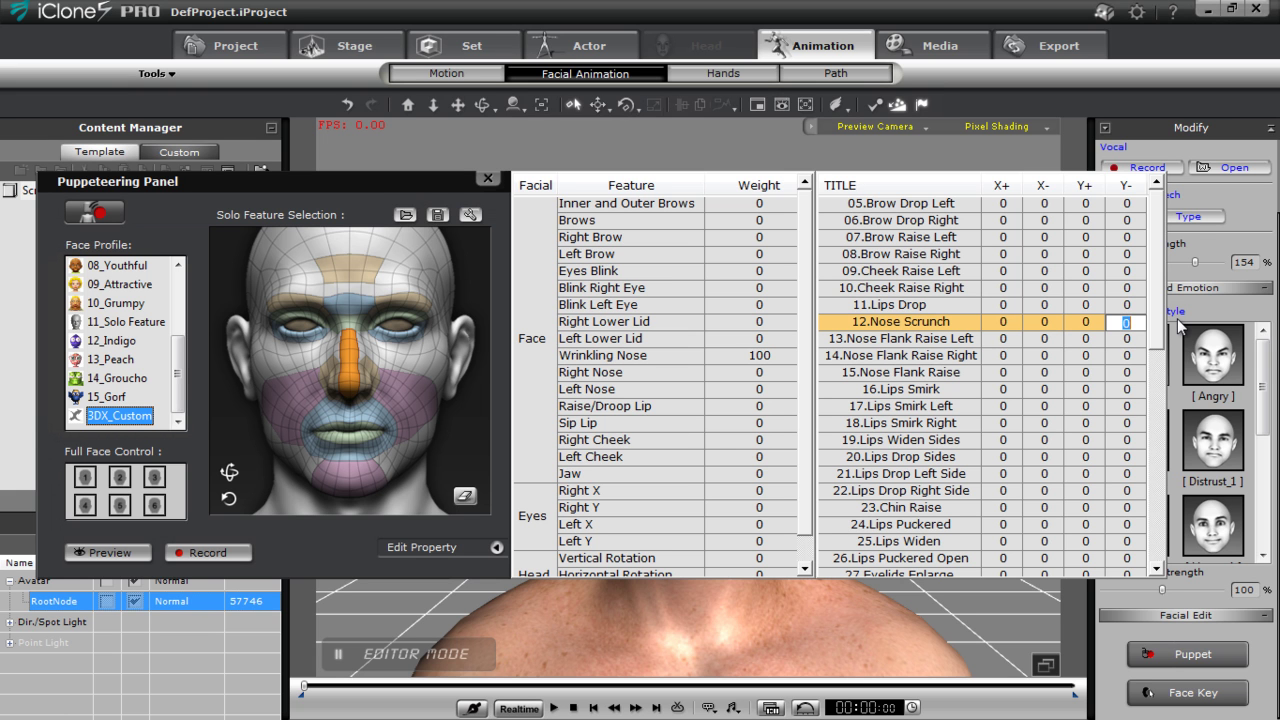
{"action": "type", "text": "100"}
{"action": "key", "text": "Return"}
{"action": "left_click", "coordinate": [494, 548]}
Preview the stronger nose scrunch puppet motion
{"action": "left_click", "coordinate": [108, 552]}
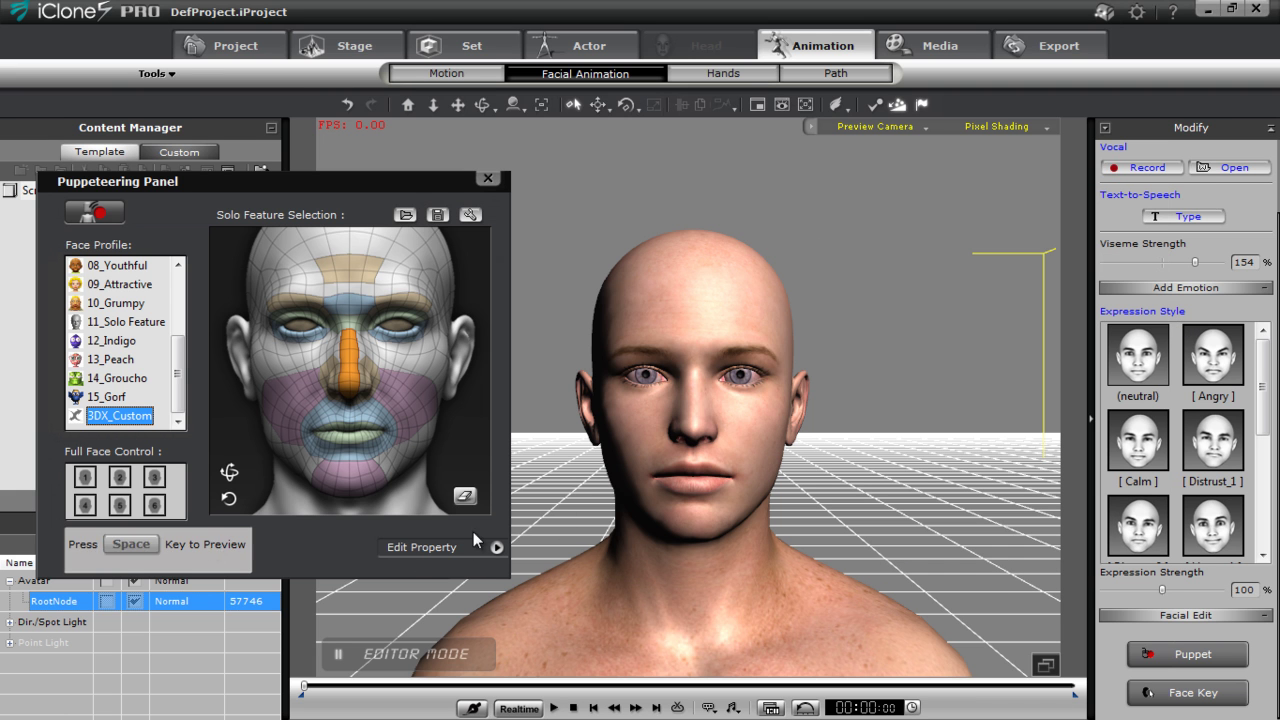
{"action": "key", "text": "space"}
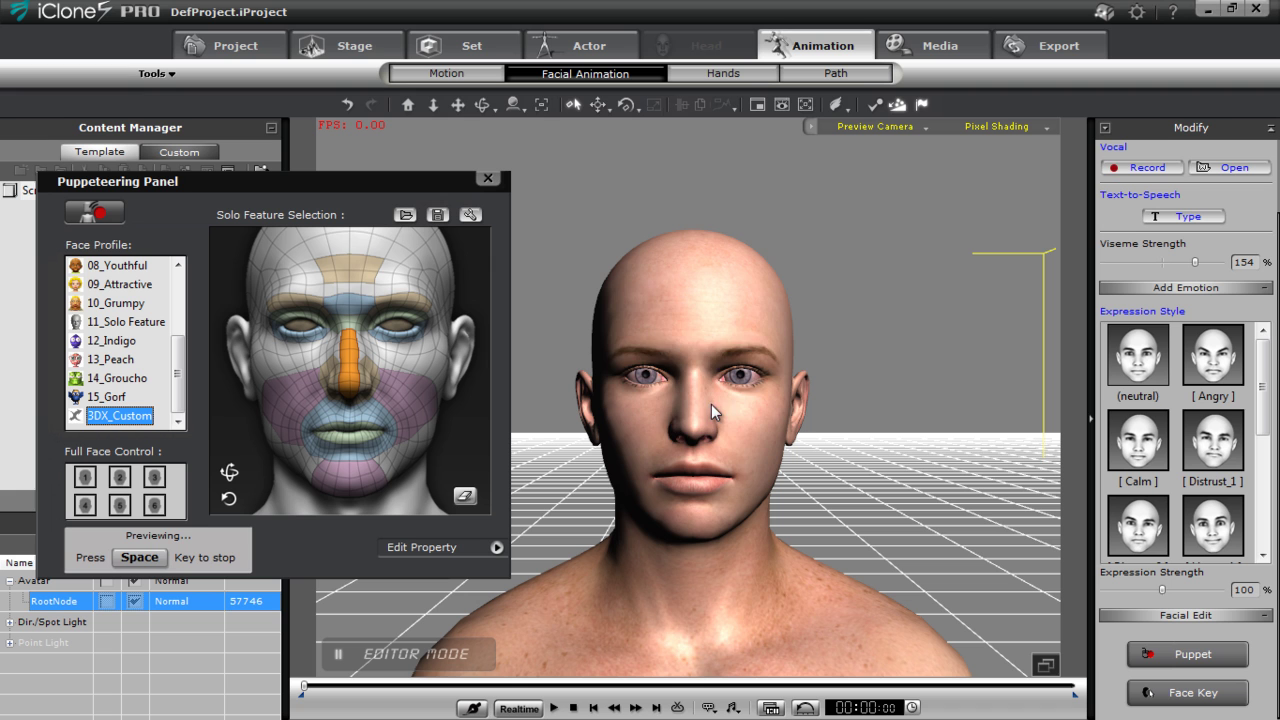
{"action": "key", "text": "space"}
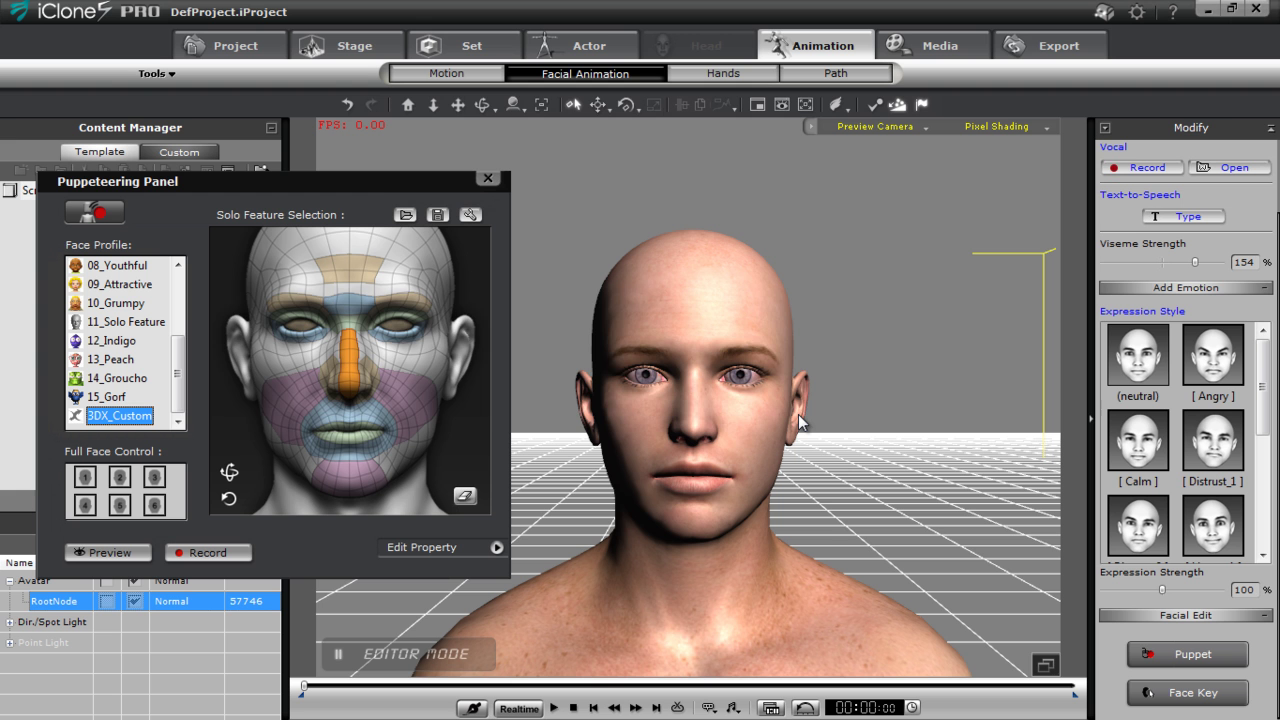
Switch to DAZ Studio and drag the timeline playhead from frame 0 to frame 12
{"action": "key", "text": "alt+Tab"}
{"action": "key", "text": "alt+Tab"}
{"action": "key", "text": "alt+Tab"}
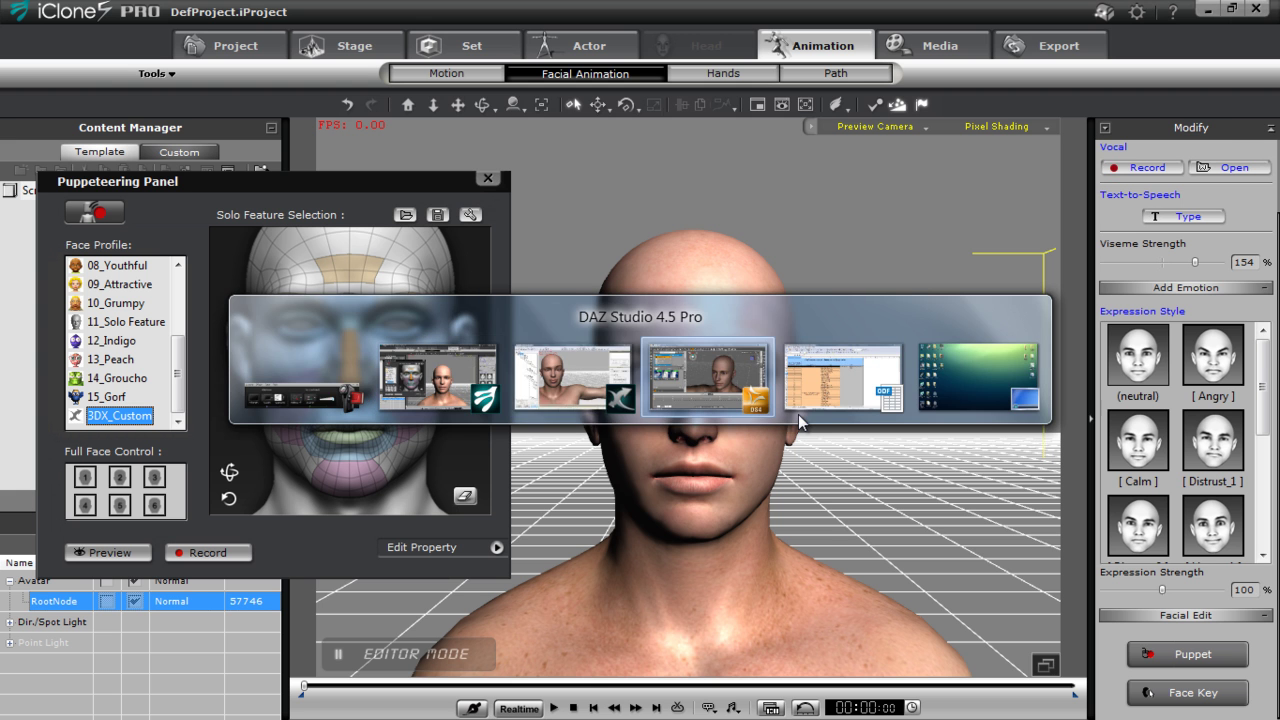
{"action": "key", "text": "alt+Tab"}
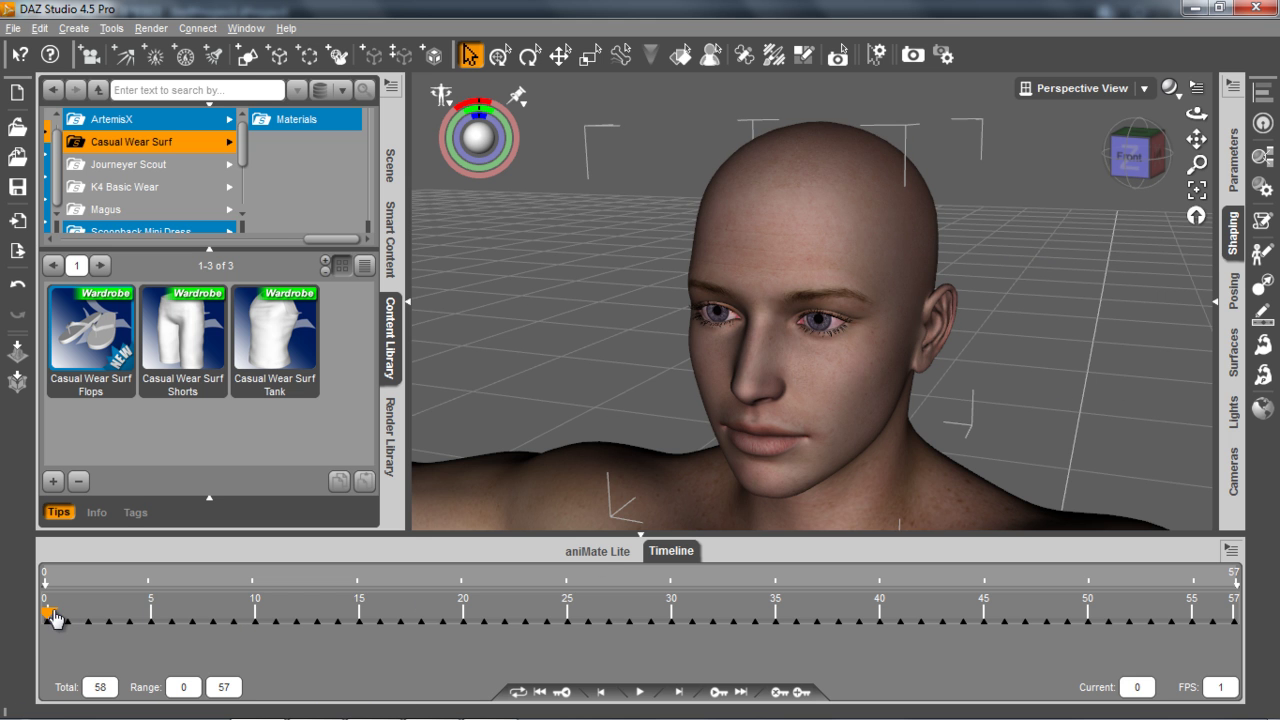
{"action": "left_click_drag", "start_coordinate": [51, 621], "coordinate": [302, 619]}
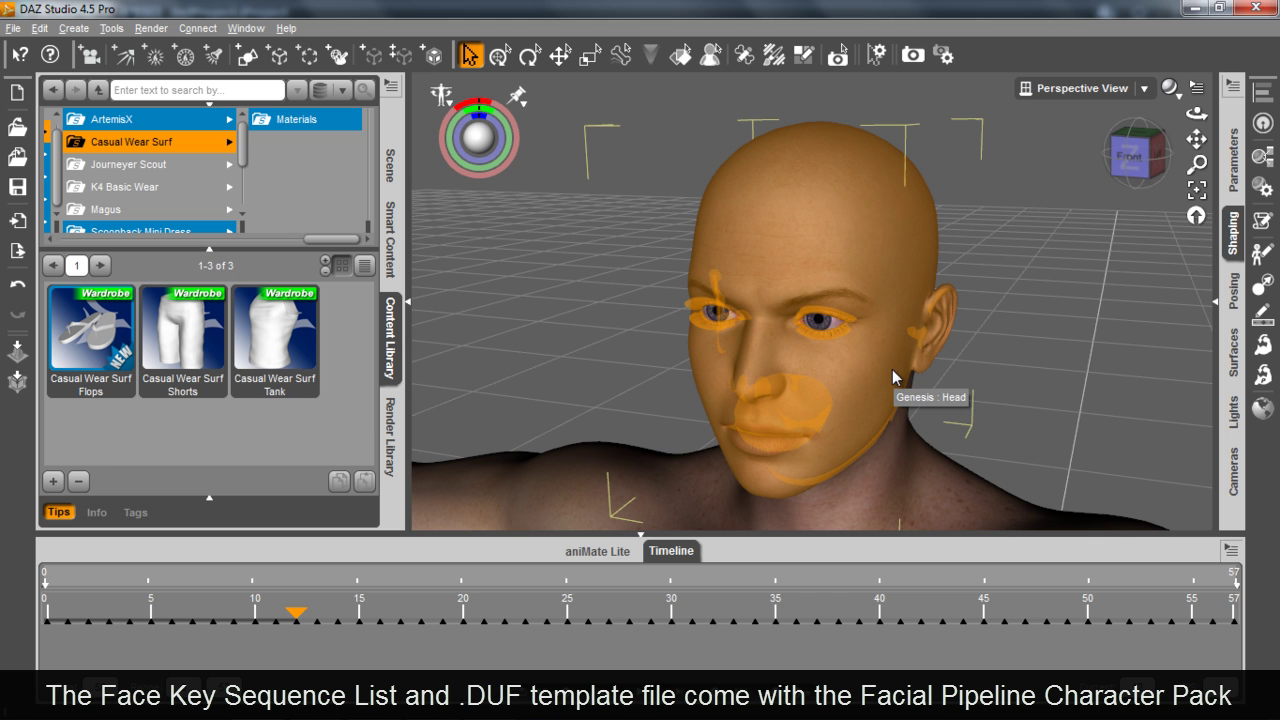
{"action": "key", "text": "alt+Tab"}
{"action": "key", "text": "alt+Tab"}
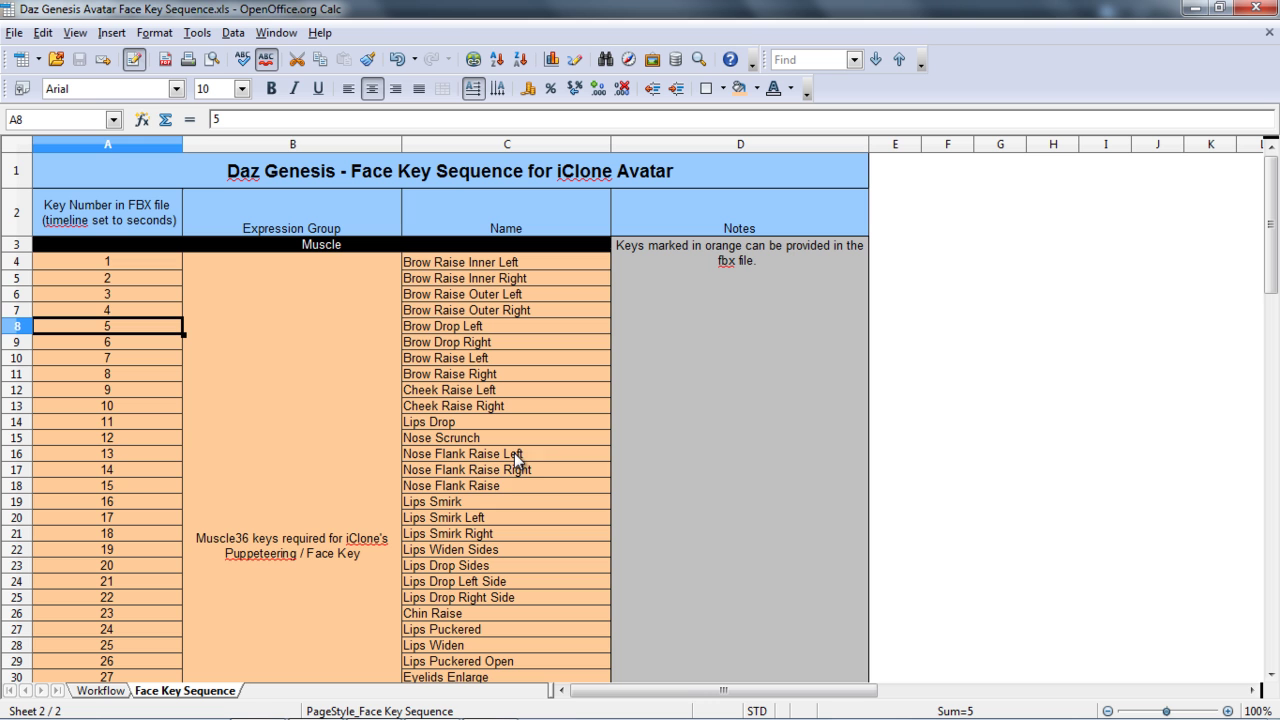
Confirm in the Face Key Sequence sheet that key 12 (A15) is Nose Scrunch (C15)
{"action": "left_click", "coordinate": [119, 439]}
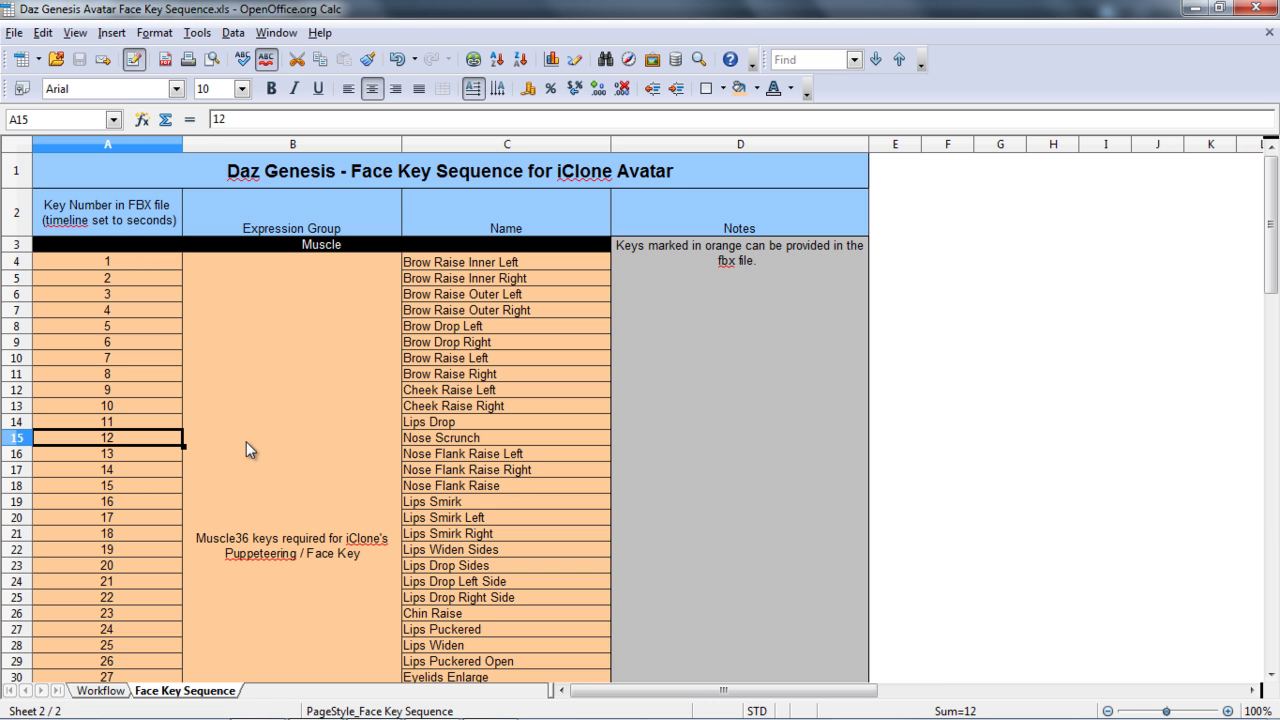
{"action": "left_click", "coordinate": [474, 436]}
{"action": "left_click", "coordinate": [164, 440]}
{"action": "key", "text": "alt+Tab"}
{"action": "key", "text": "Tab"}
{"action": "key", "text": "Tab"}
{"action": "key", "text": "Tab"}
{"action": "key", "text": "Tab"}
{"action": "key", "text": "Tab"}
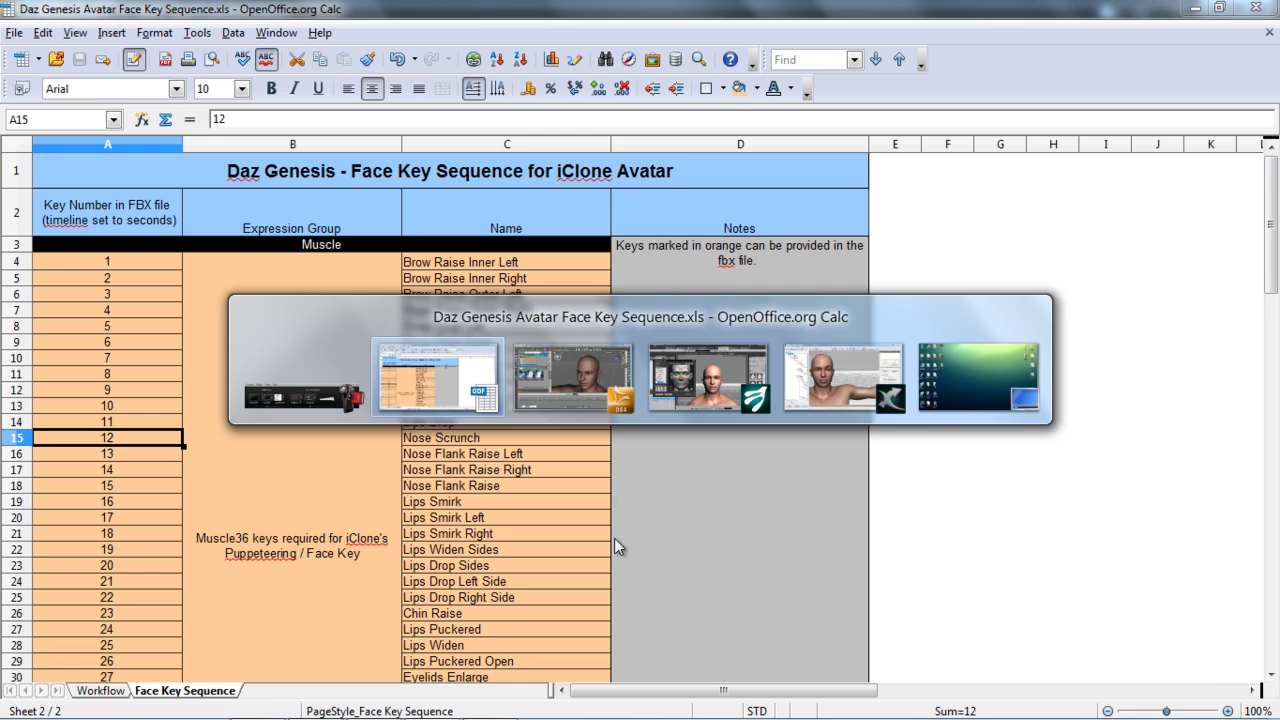
In Posing's Head > Expressions controls, drag the Angry slider to 1.00 at frame 12
{"action": "key", "text": "Tab"}
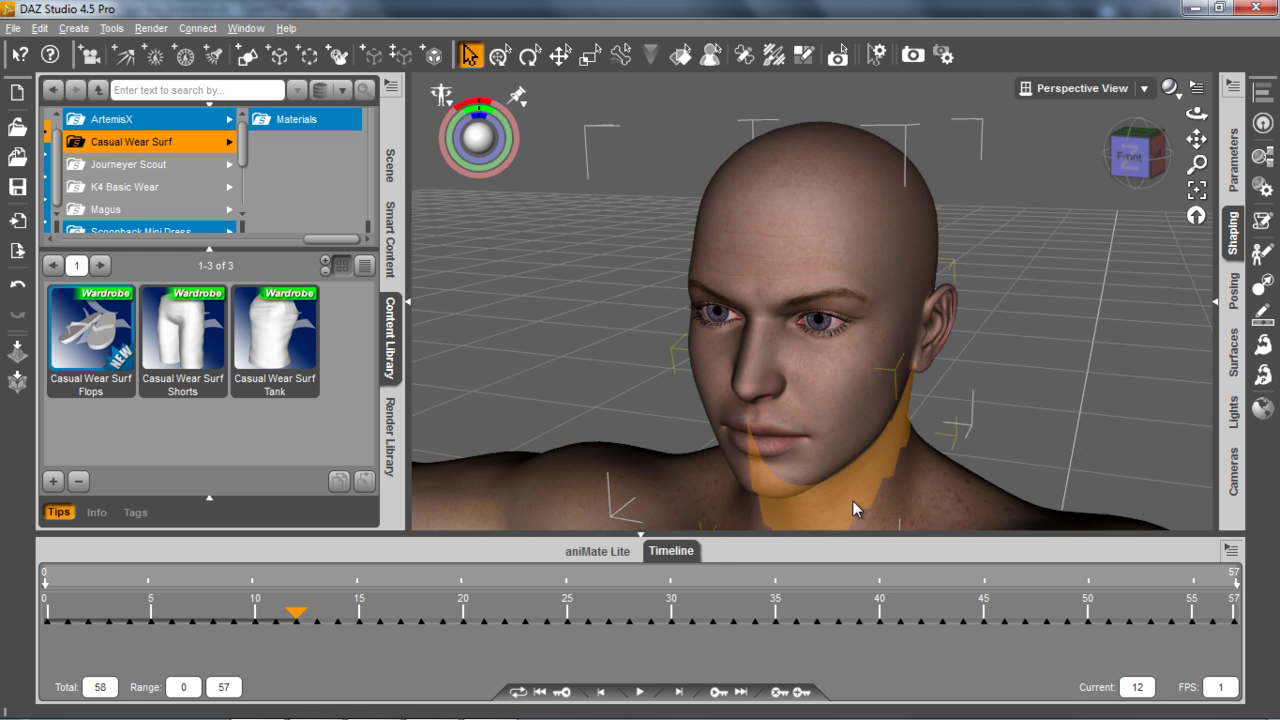
{"action": "left_click", "coordinate": [1218, 313]}
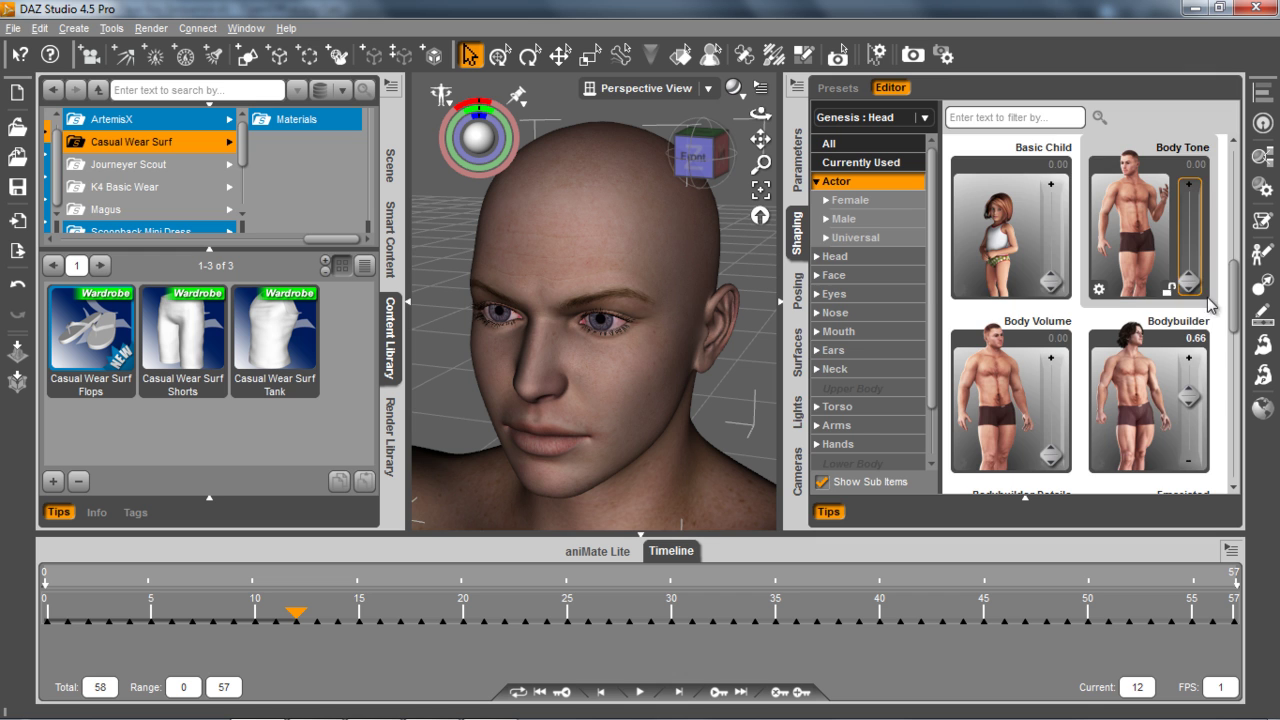
{"action": "left_click", "coordinate": [800, 298]}
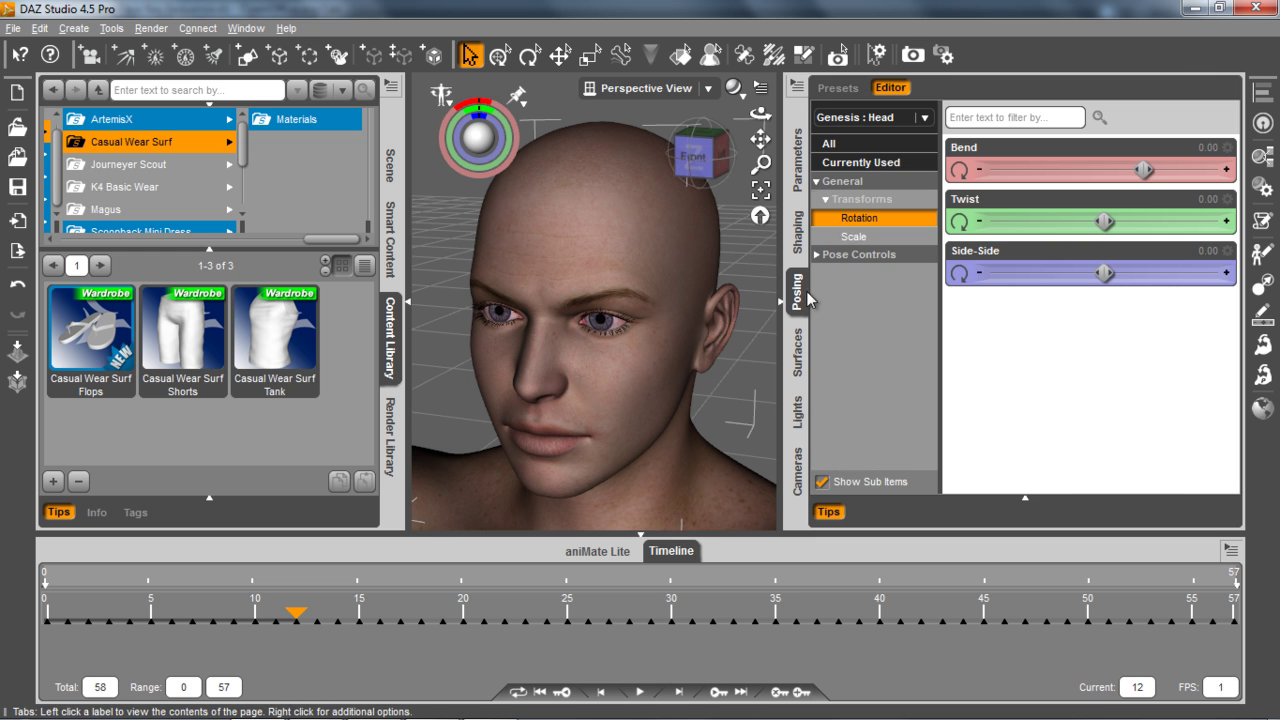
{"action": "left_click", "coordinate": [863, 147]}
{"action": "left_click", "coordinate": [858, 258]}
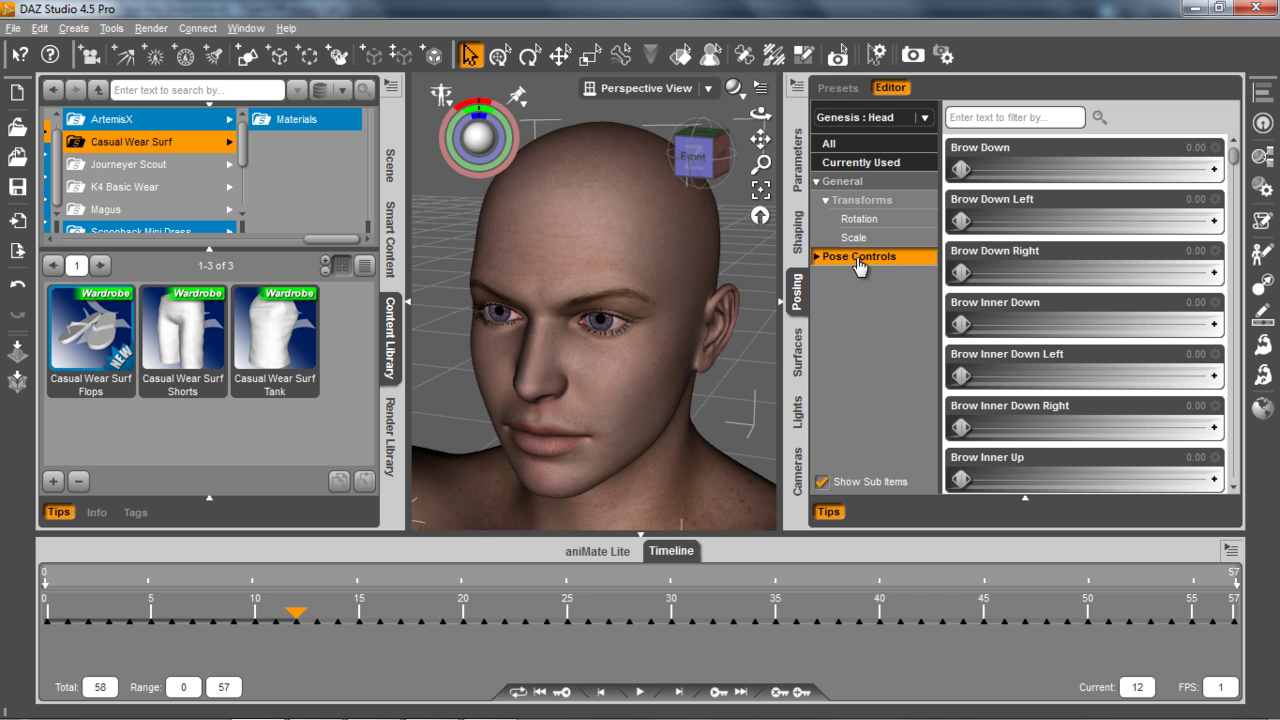
{"action": "left_click", "coordinate": [817, 257]}
{"action": "left_click", "coordinate": [843, 294]}
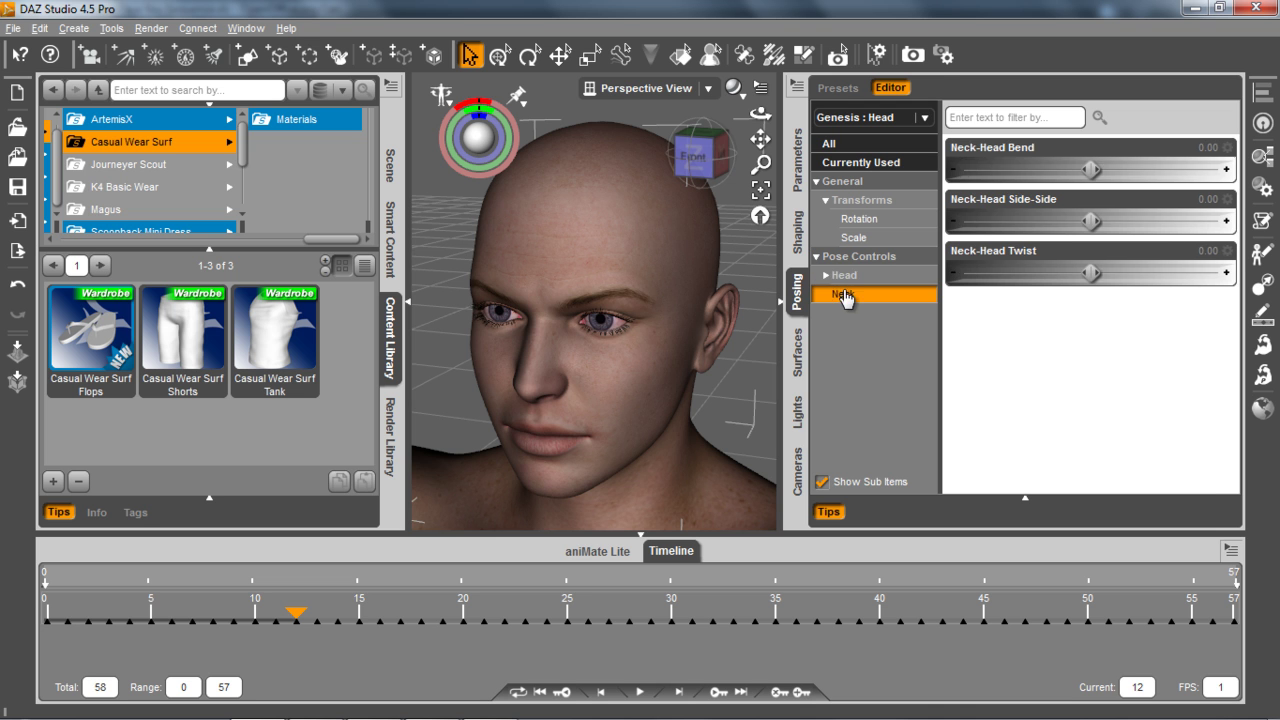
{"action": "left_click", "coordinate": [843, 275]}
{"action": "left_click", "coordinate": [826, 275]}
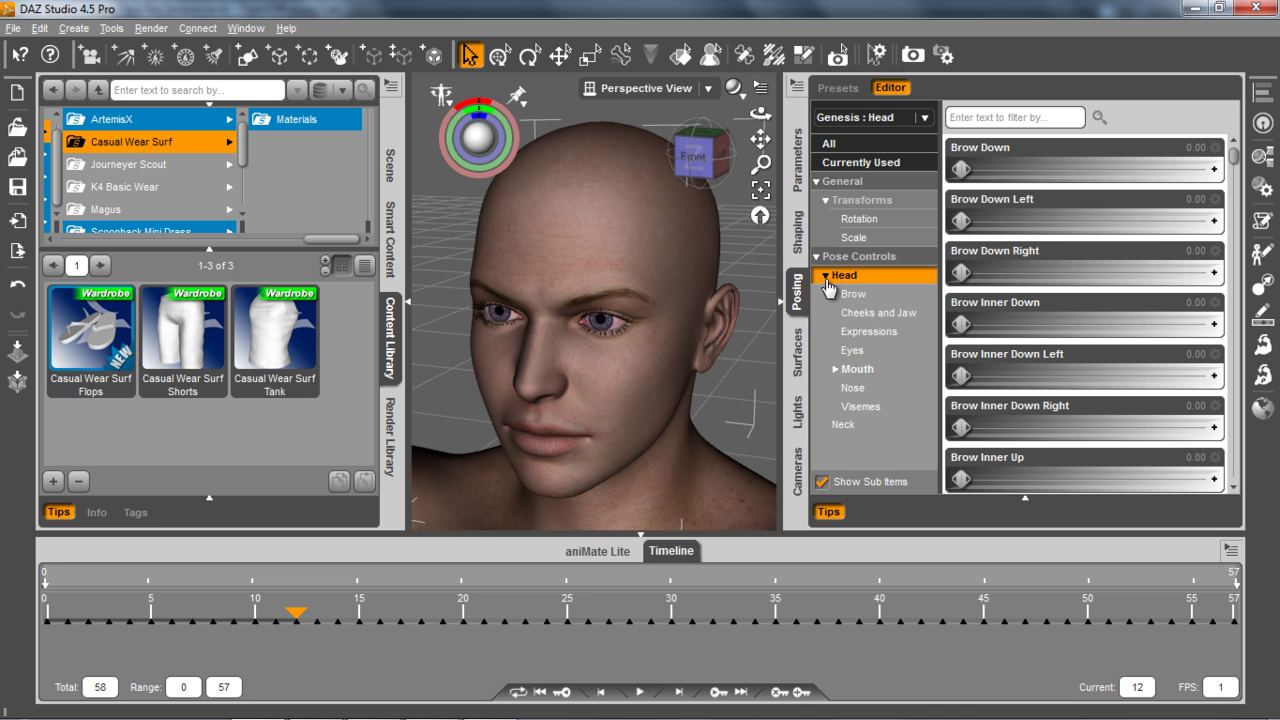
{"action": "left_click", "coordinate": [858, 332]}
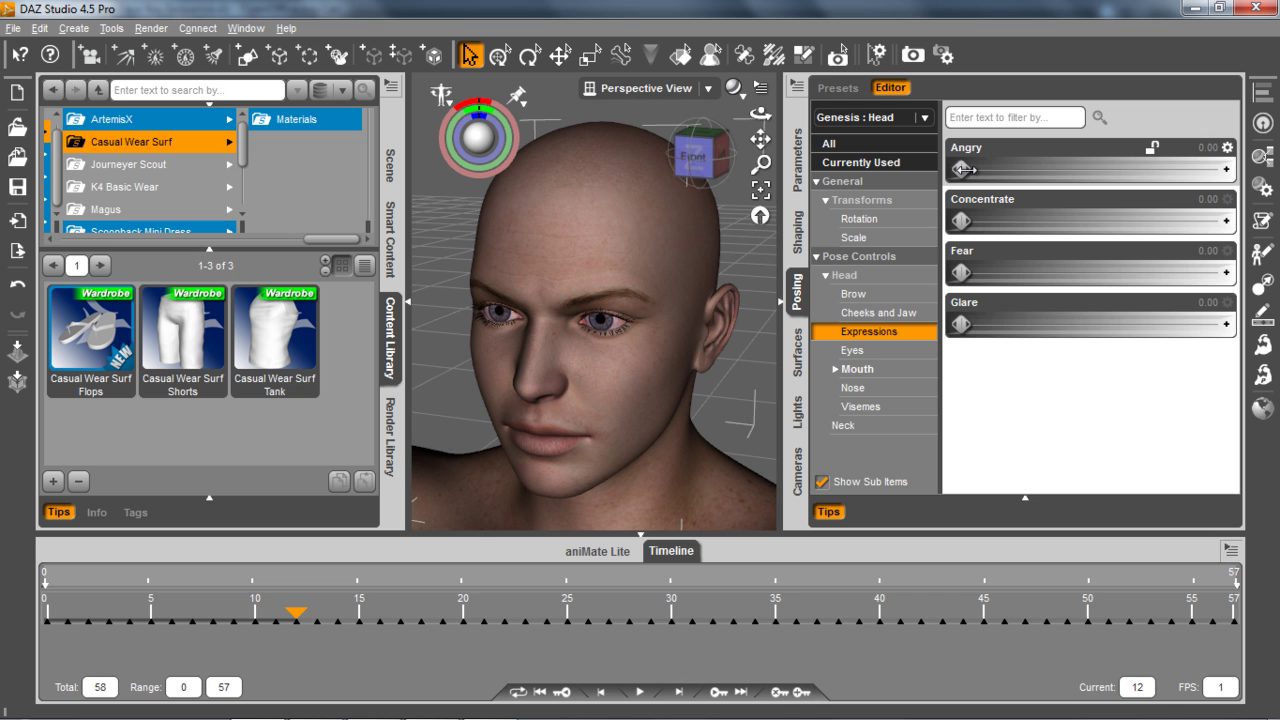
{"action": "left_click_drag", "start_coordinate": [961, 170], "coordinate": [1222, 160]}
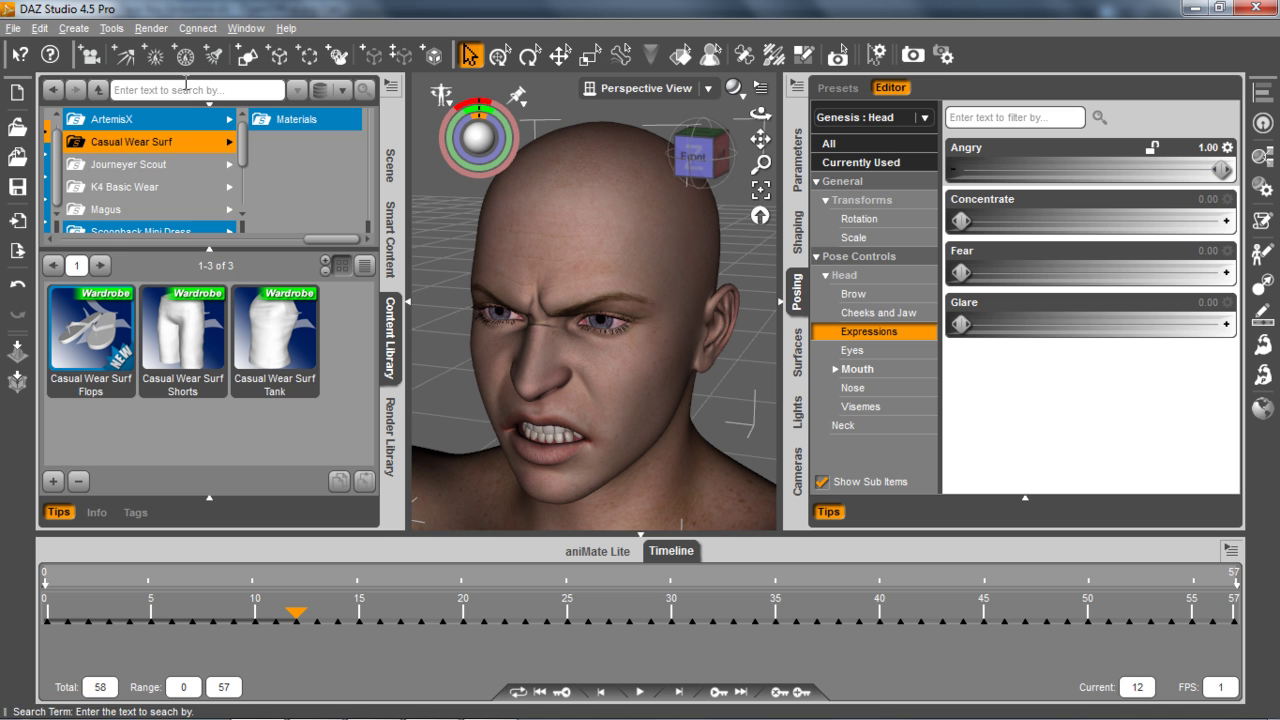
Export the scene as beachdude2.fbx to the Desktop, accepting the morph export rules
{"action": "left_click", "coordinate": [13, 28]}
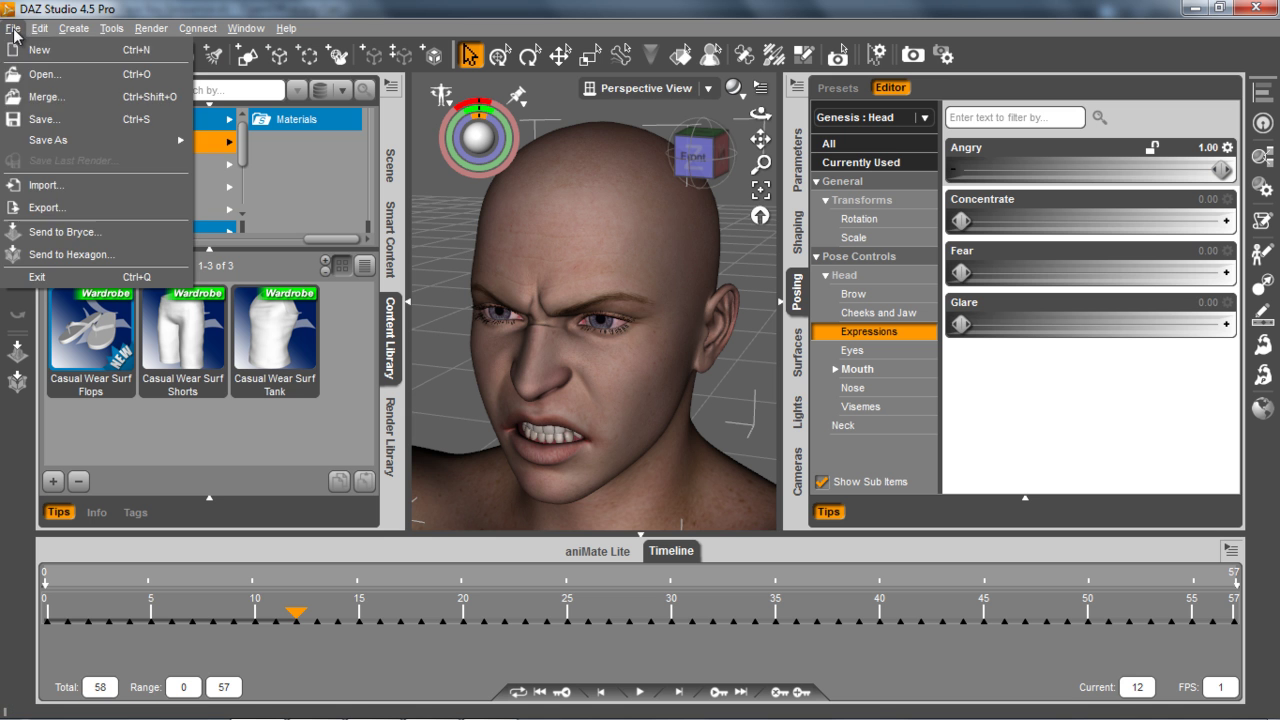
{"action": "left_click", "coordinate": [58, 218]}
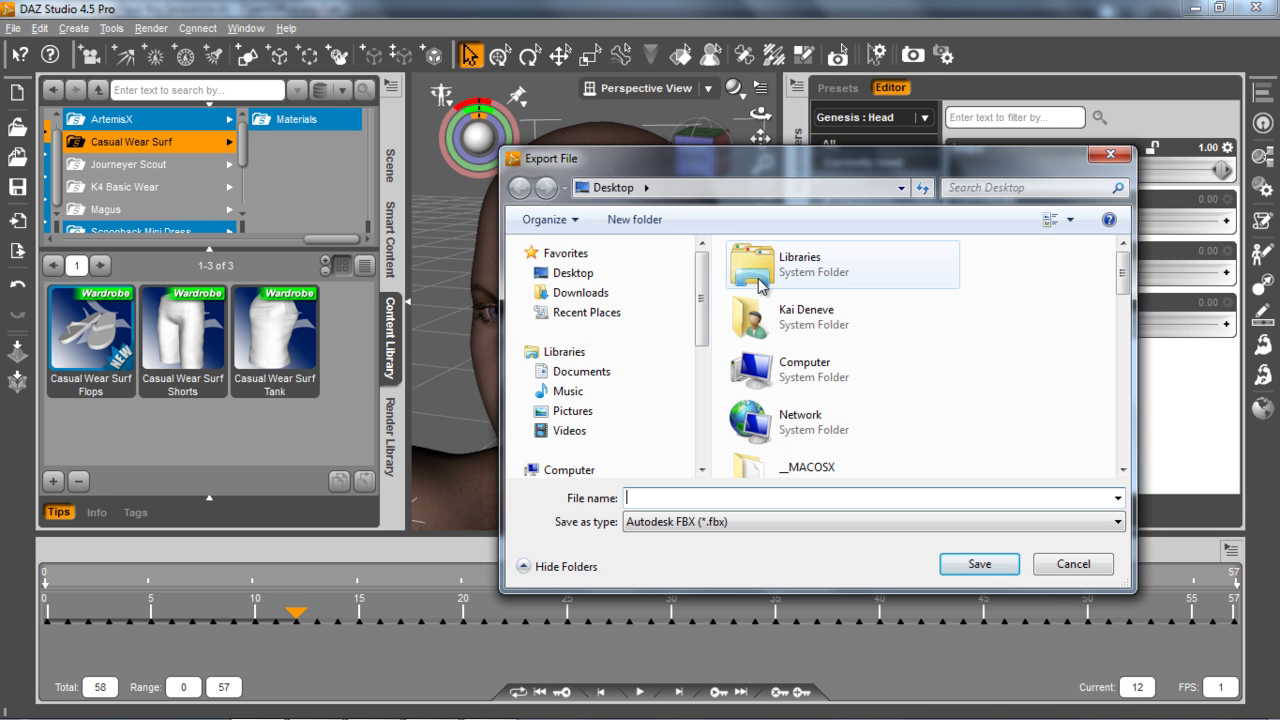
{"action": "type", "text": "beachdud"}
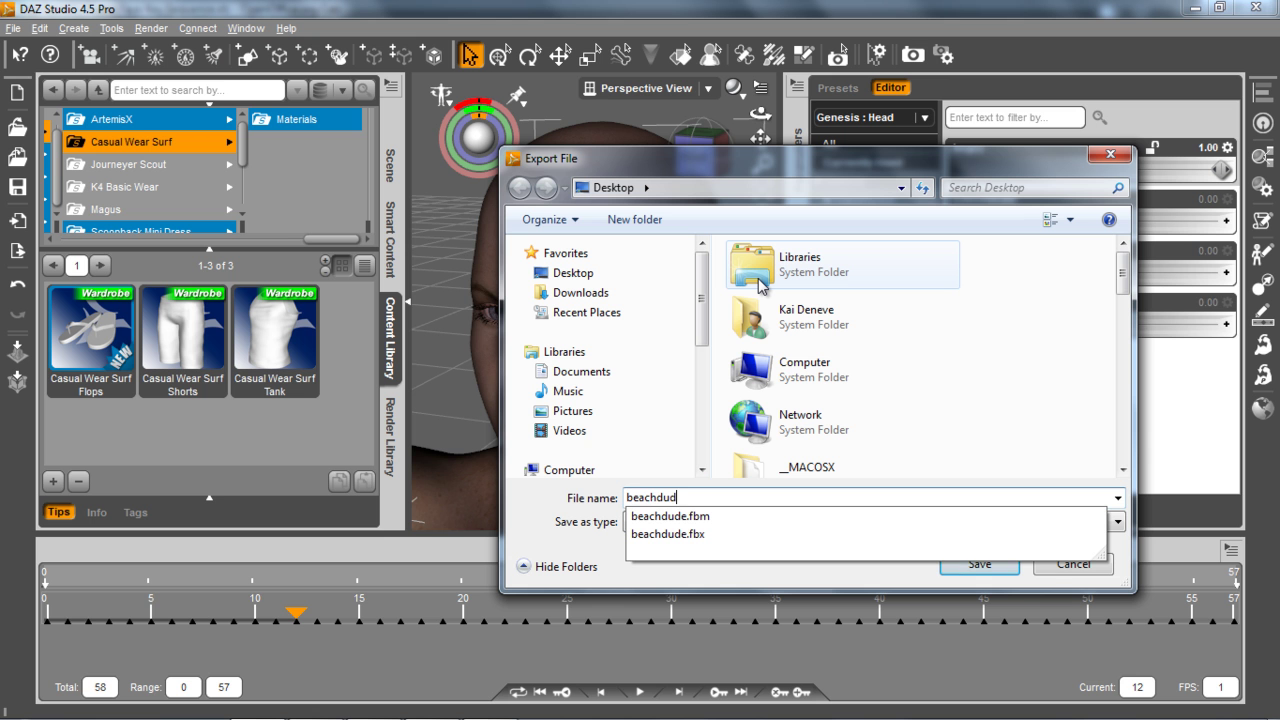
{"action": "type", "text": "e2"}
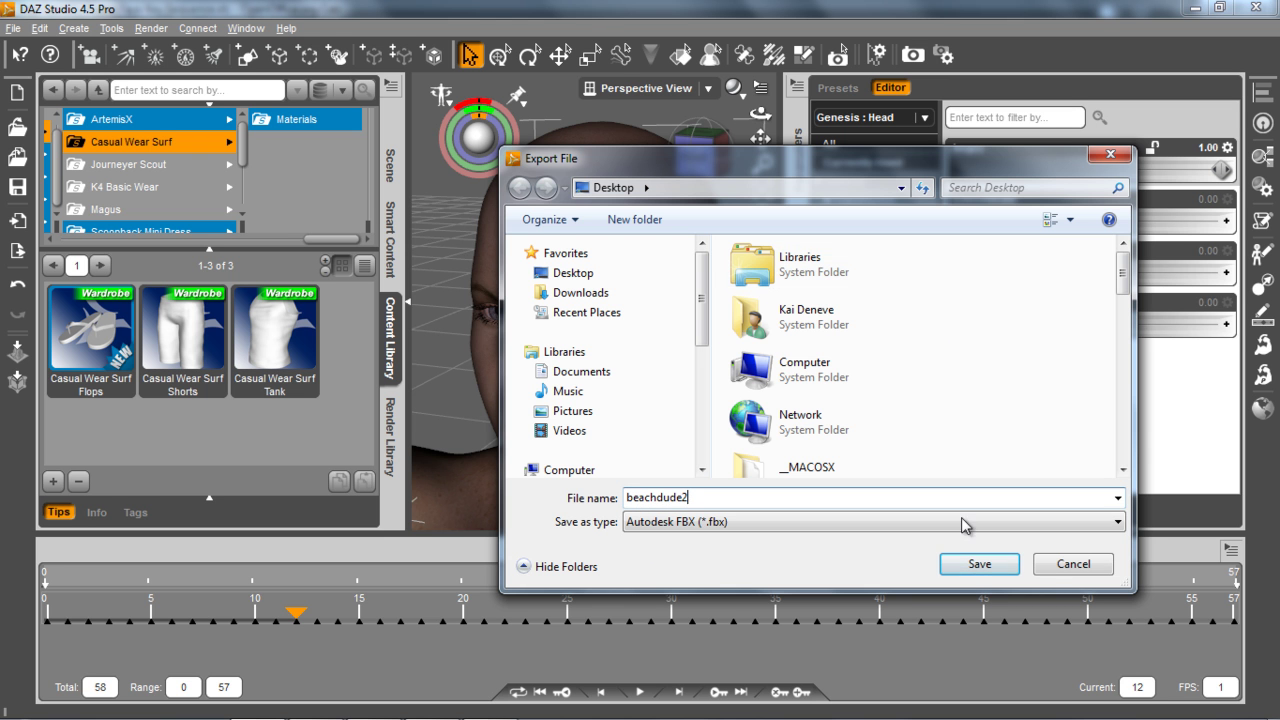
{"action": "left_click", "coordinate": [977, 563]}
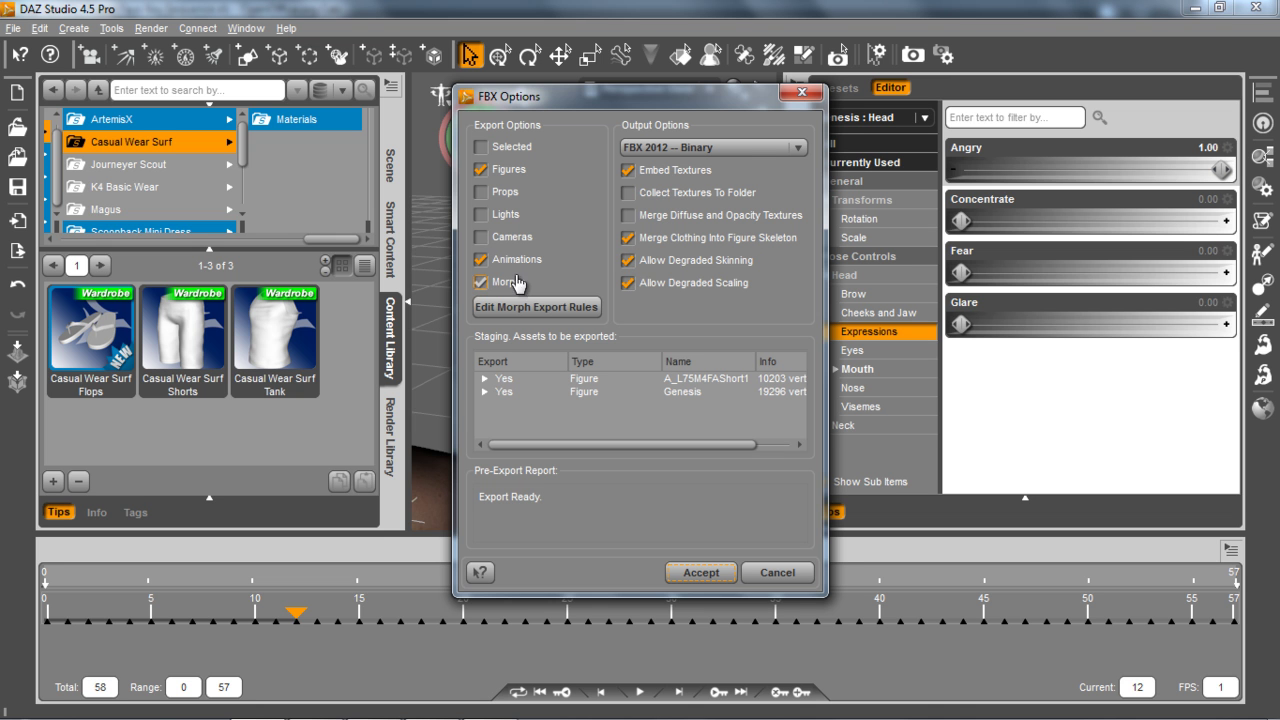
{"action": "left_click", "coordinate": [536, 307]}
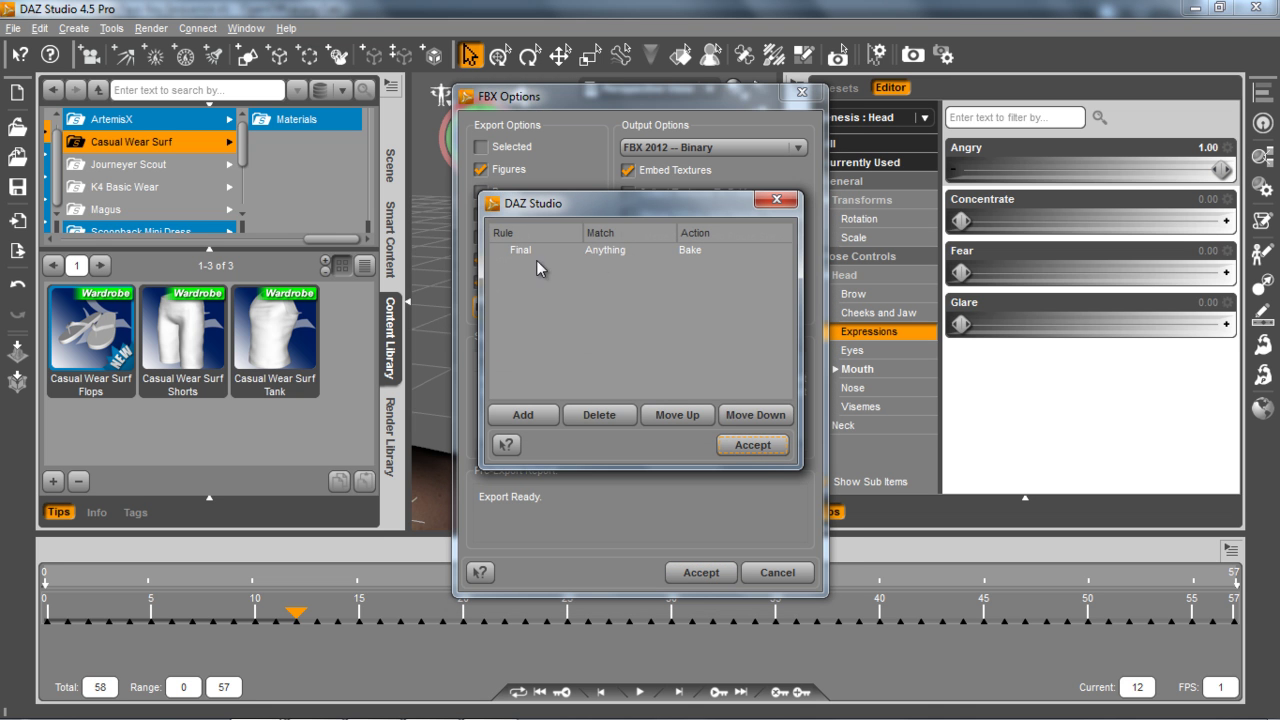
{"action": "left_click", "coordinate": [754, 446]}
{"action": "left_click", "coordinate": [698, 573]}
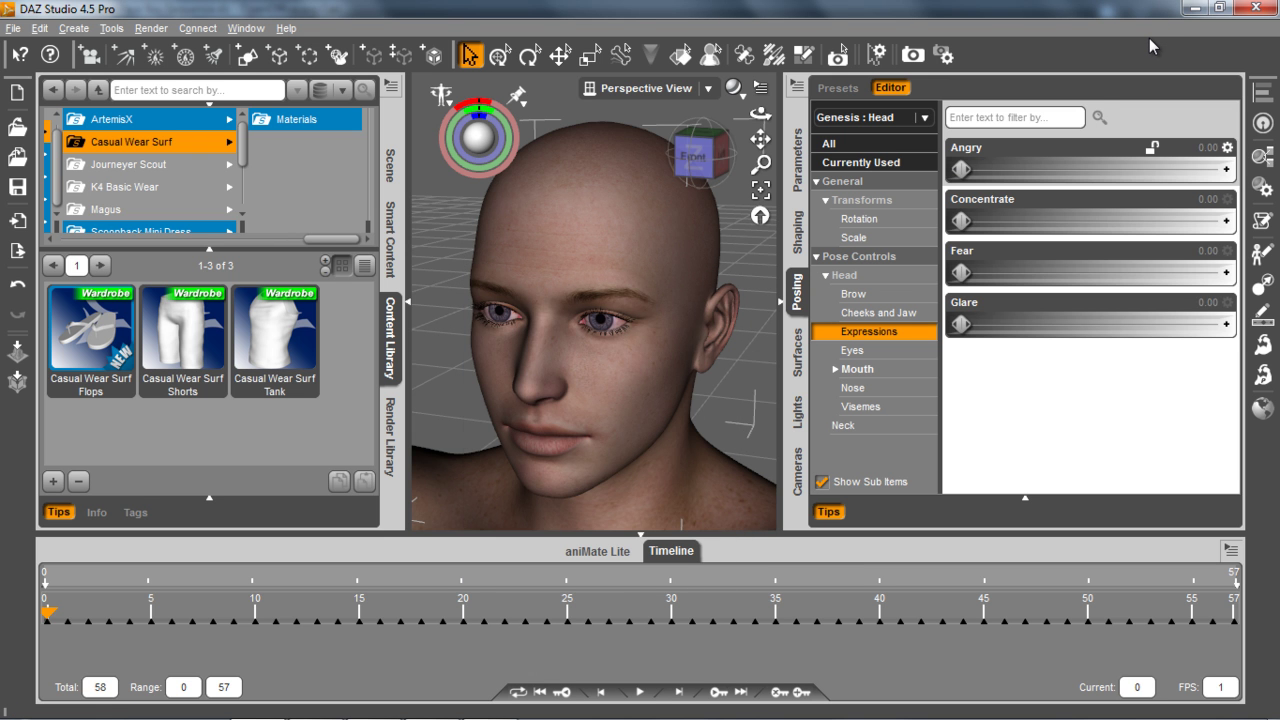
Reveal the desktop and drag the new beachdude2 FBX file toward 3DXchange
{"action": "key", "text": "super+d"}
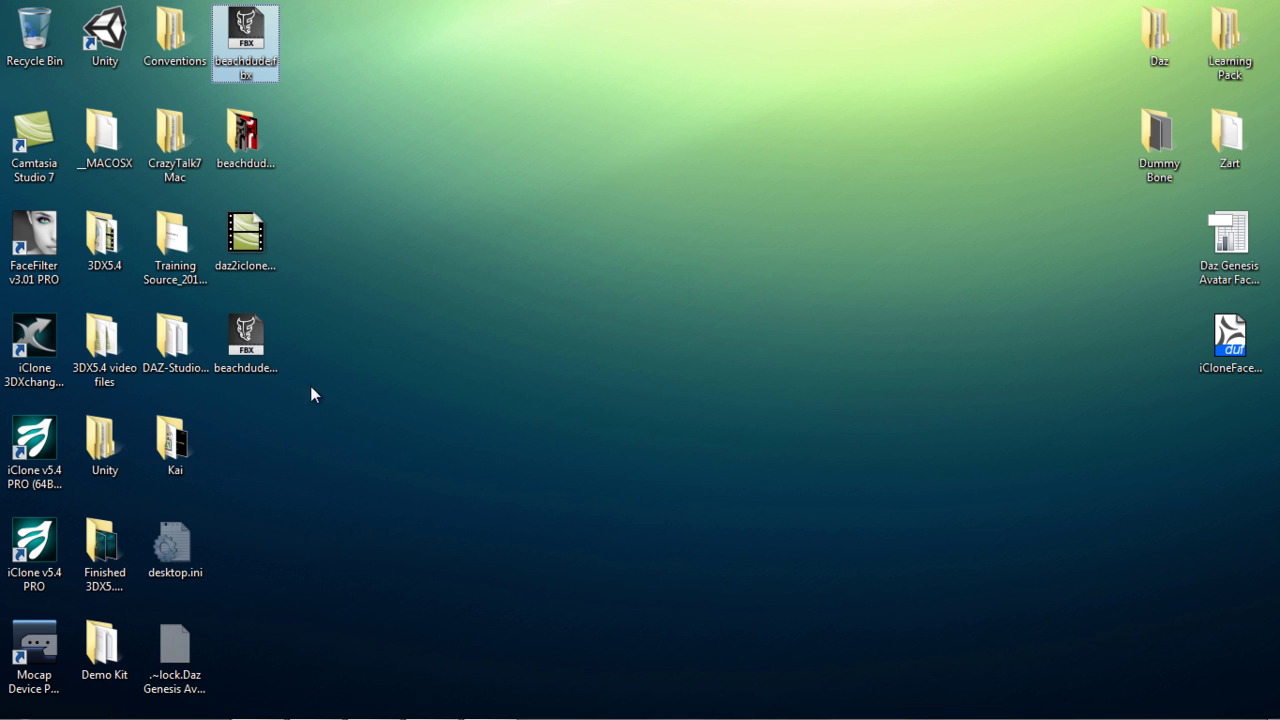
{"action": "left_click", "coordinate": [246, 340]}
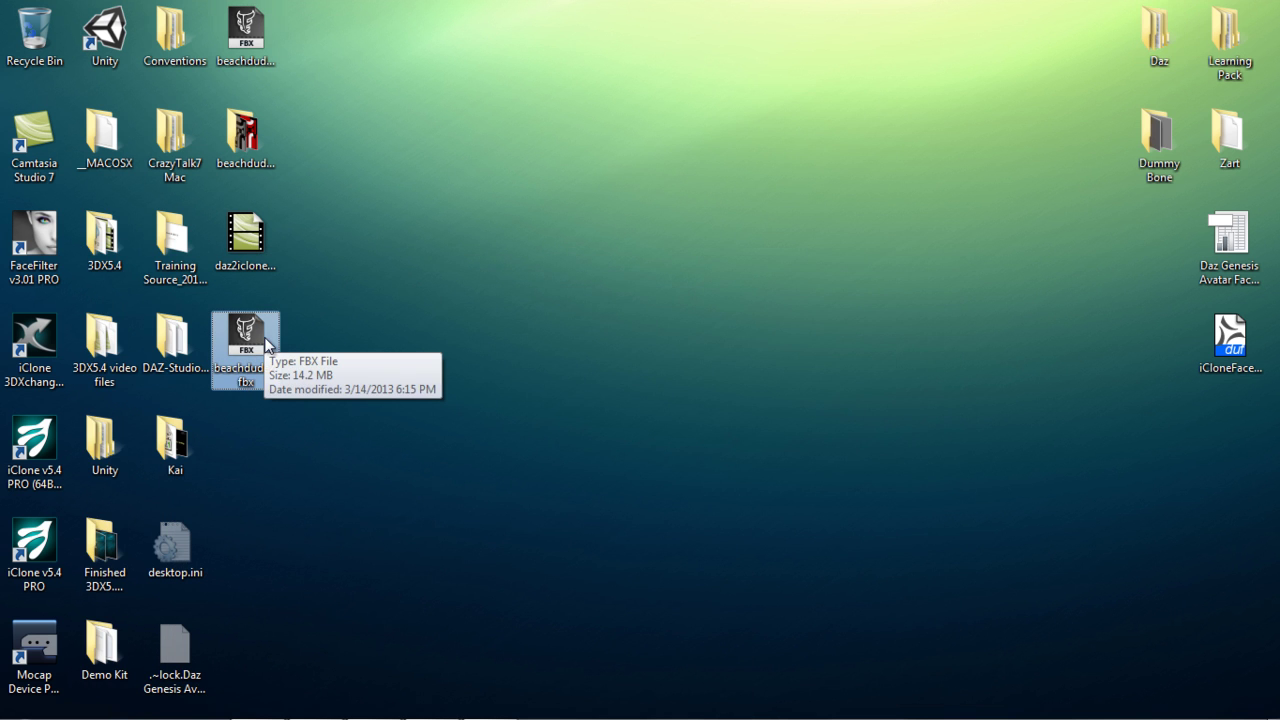
{"action": "left_click_drag", "start_coordinate": [252, 336], "coordinate": [716, 388]}
{"action": "key", "text": "alt+Tab"}
{"action": "key", "text": "alt+Tab"}
{"action": "key", "text": "alt+Tab"}
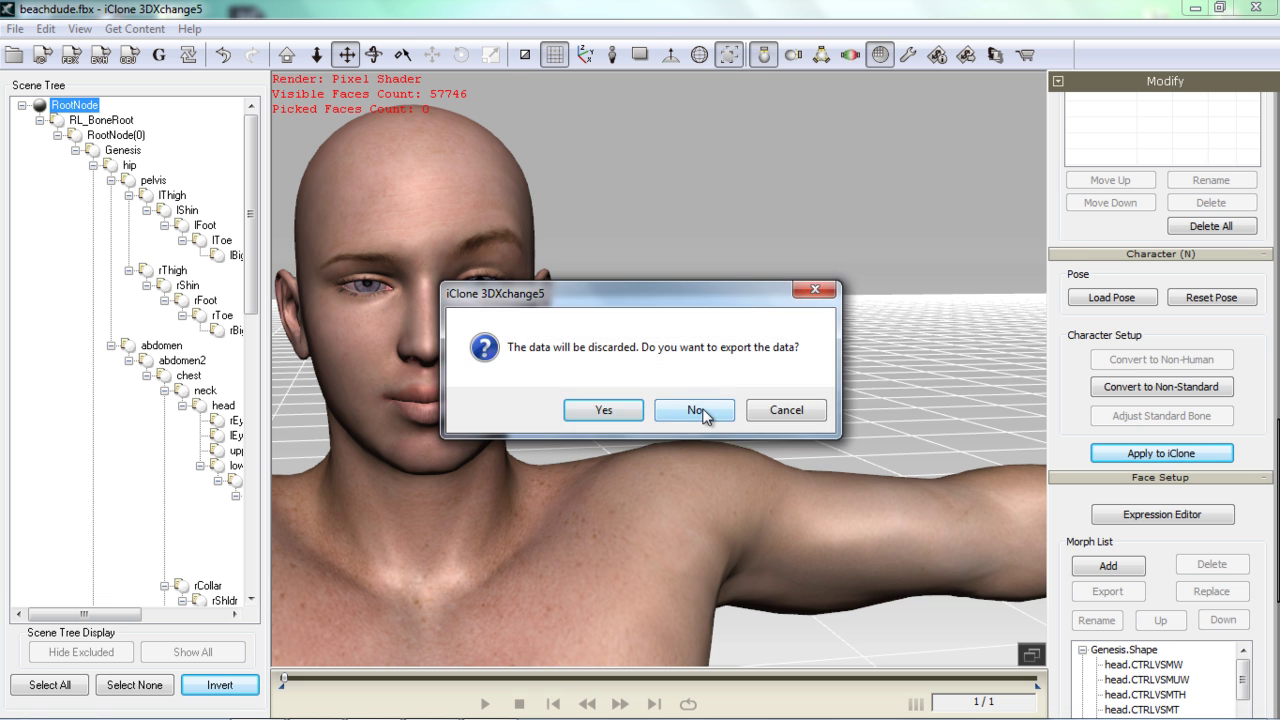
Replace the old character with beachdude2.fbx plus animation, converted to a non-standard talking character
{"action": "left_click", "coordinate": [701, 411]}
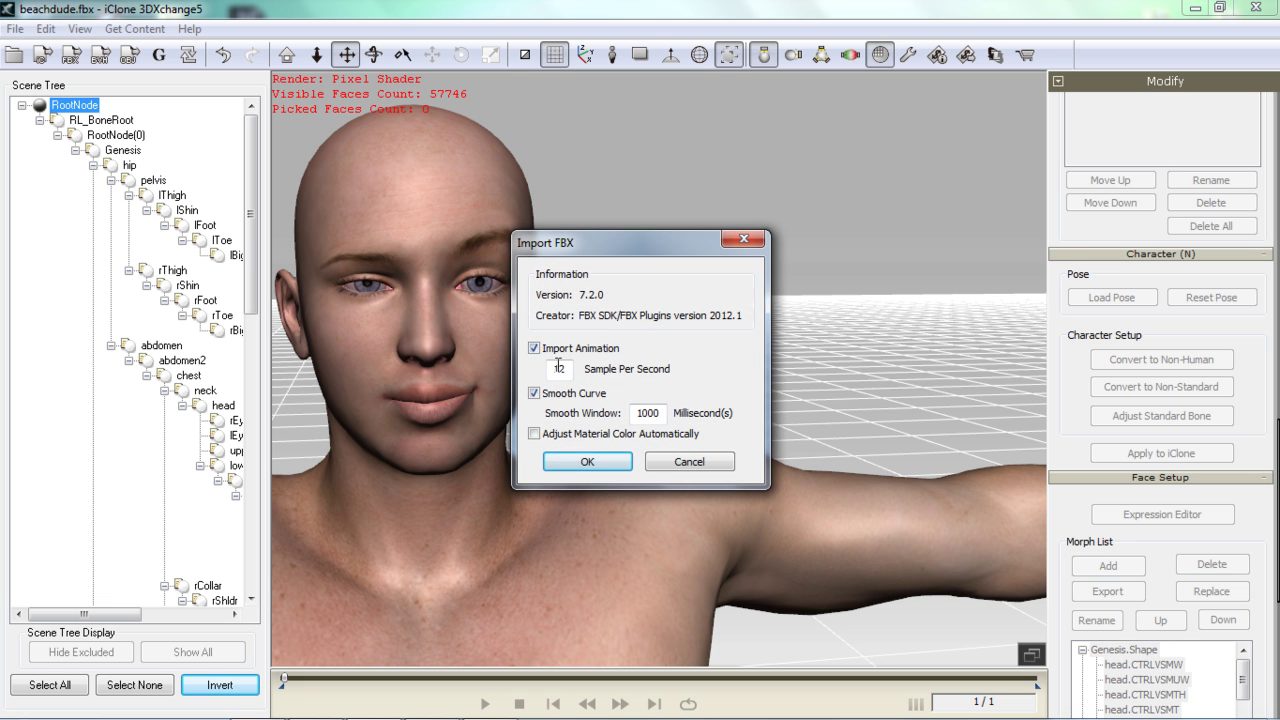
{"action": "left_click", "coordinate": [598, 460]}
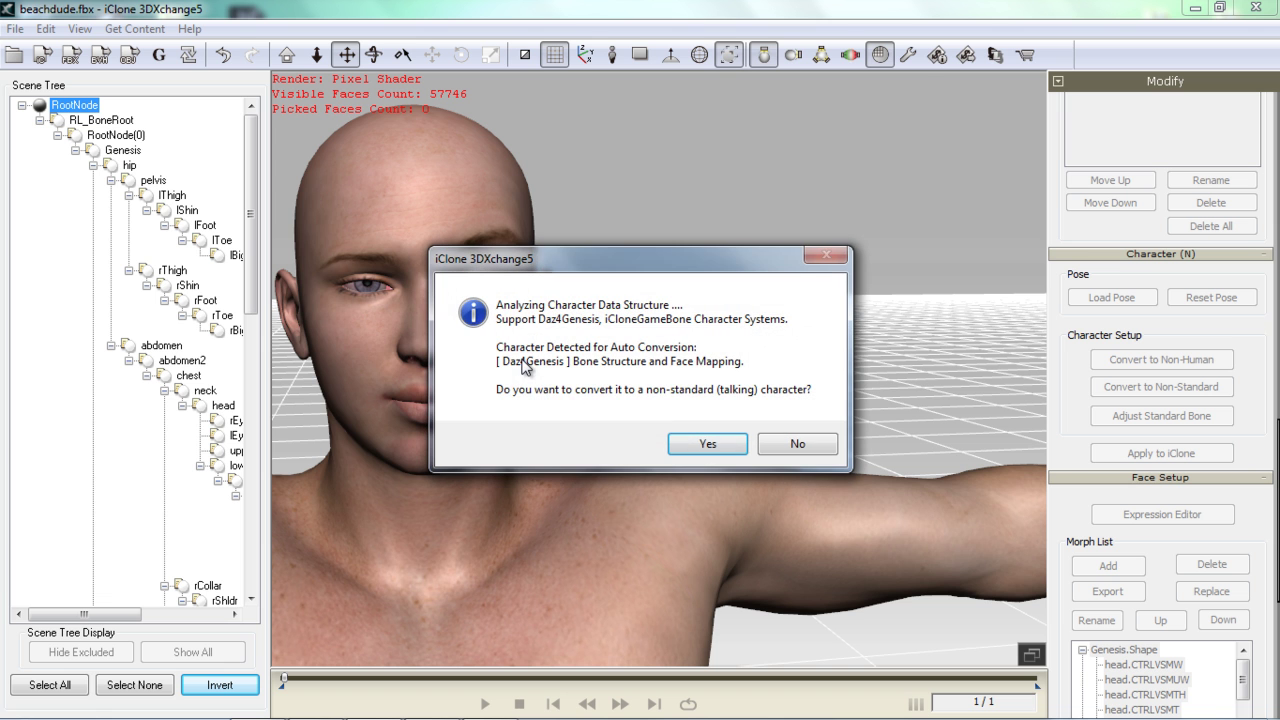
{"action": "left_click", "coordinate": [688, 445]}
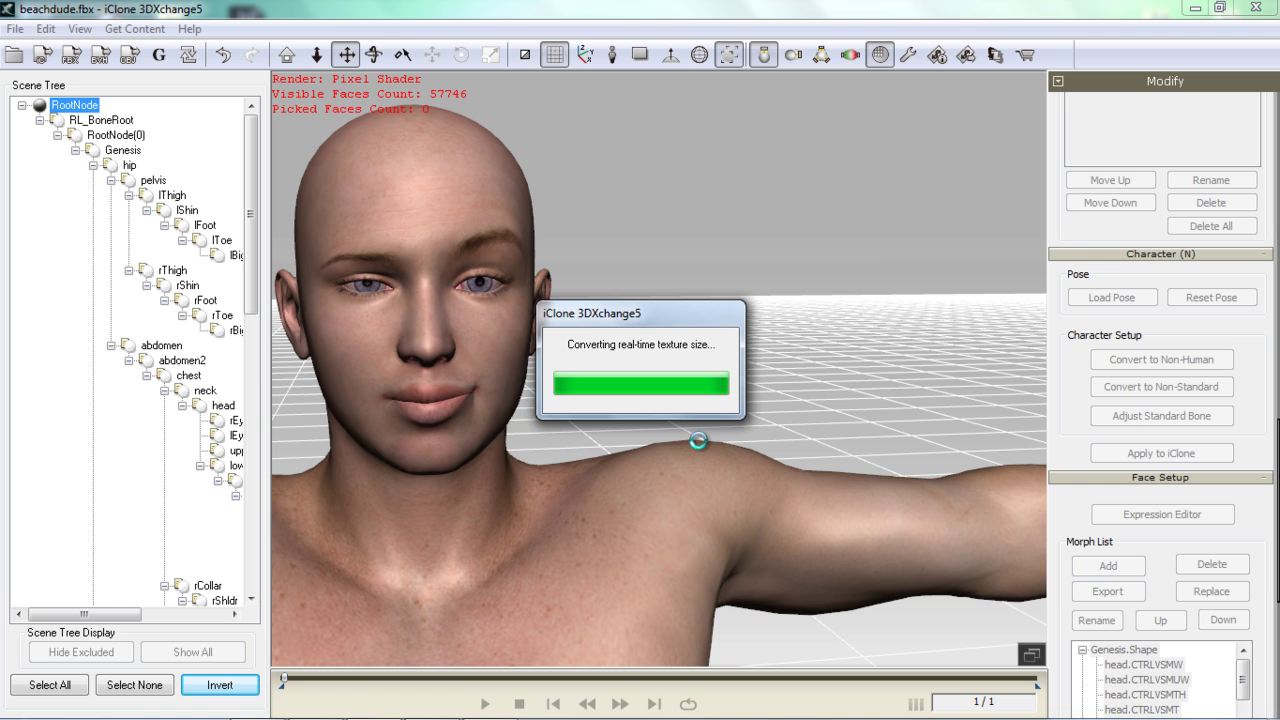
{"action": "left_click", "coordinate": [812, 433]}
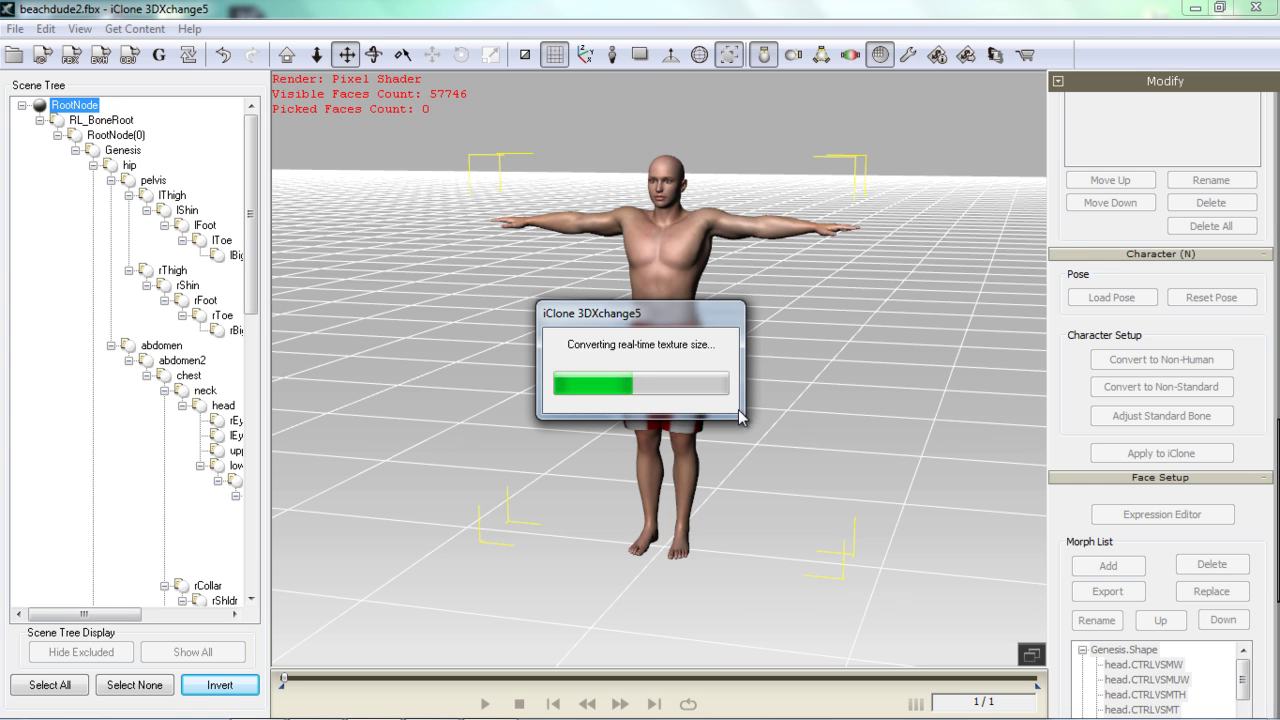
{"action": "scroll", "coordinate": [550, 287], "scroll_direction": "up", "scroll_amount": 10}
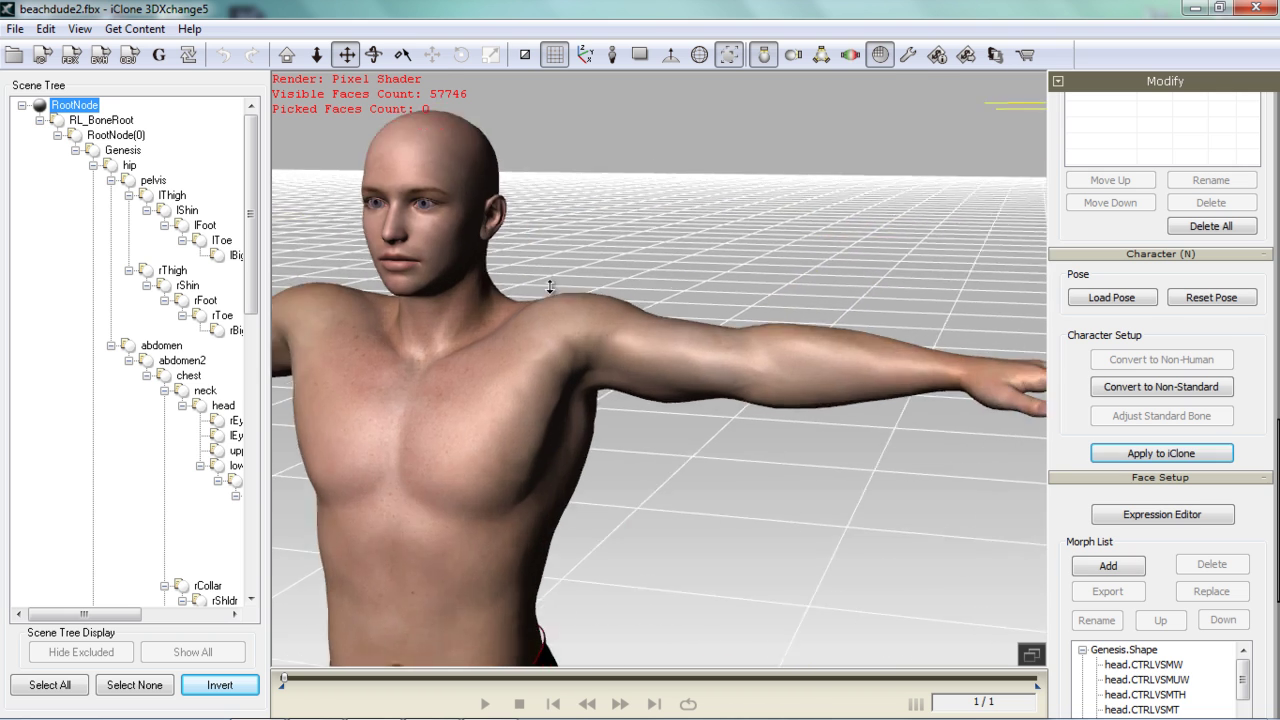
{"action": "right_click_drag", "start_coordinate": [550, 287], "coordinate": [488, 441]}
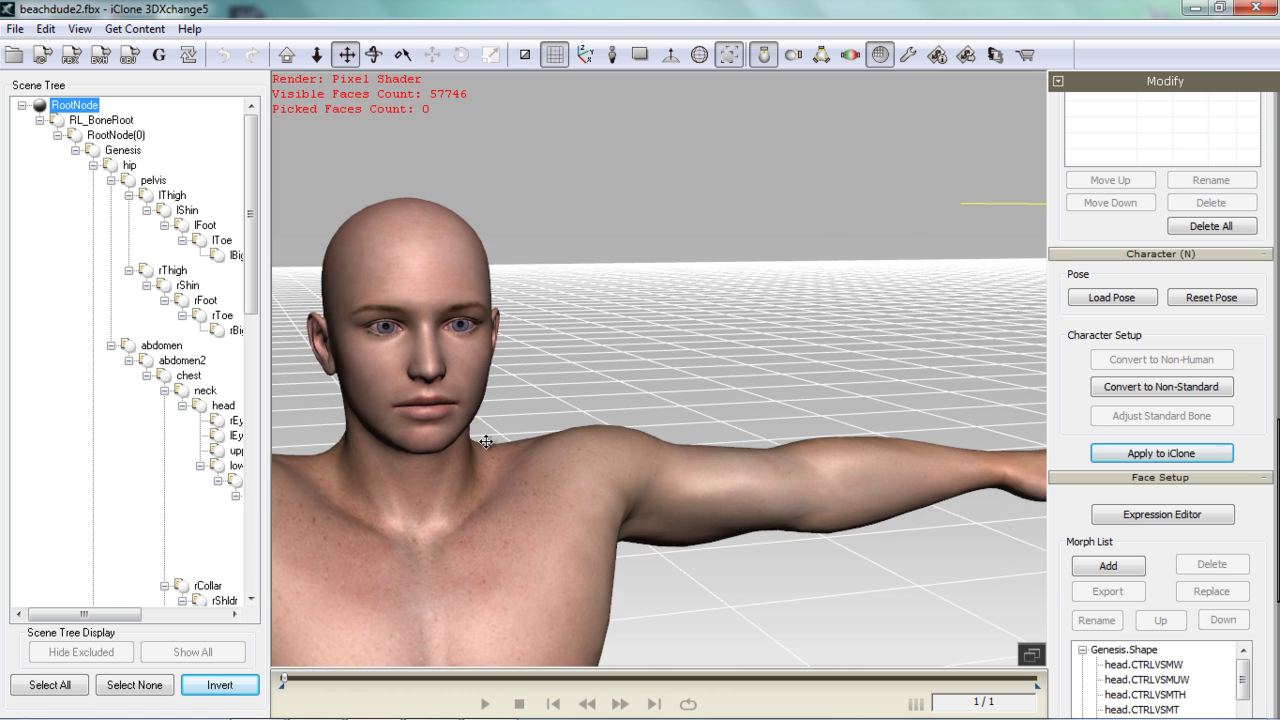
Open the Expression Editor's Muscle tab and select Nose Scrunch under Cheek & Nose
{"action": "left_click", "coordinate": [1190, 519]}
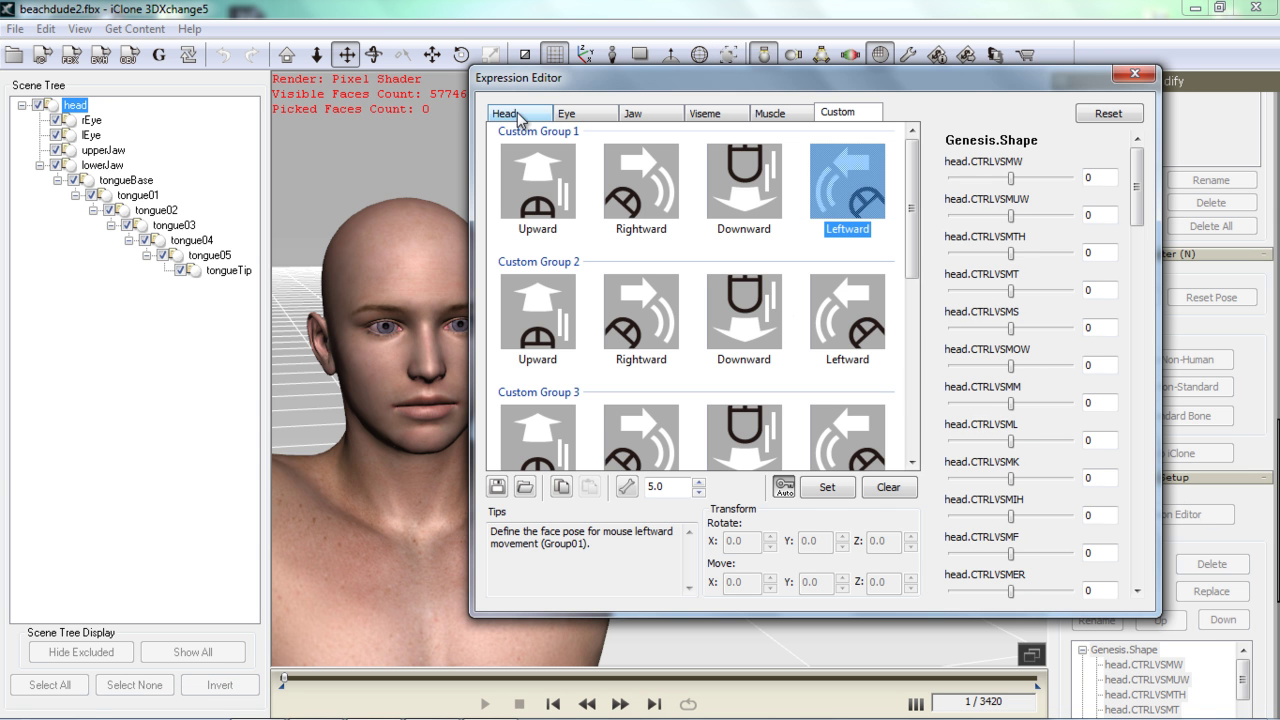
{"action": "left_click", "coordinate": [520, 113]}
{"action": "left_click", "coordinate": [777, 113]}
{"action": "left_click_drag", "start_coordinate": [757, 88], "coordinate": [882, 95]}
{"action": "left_click_drag", "start_coordinate": [1036, 362], "coordinate": [1036, 270]}
{"action": "left_click", "coordinate": [813, 335]}
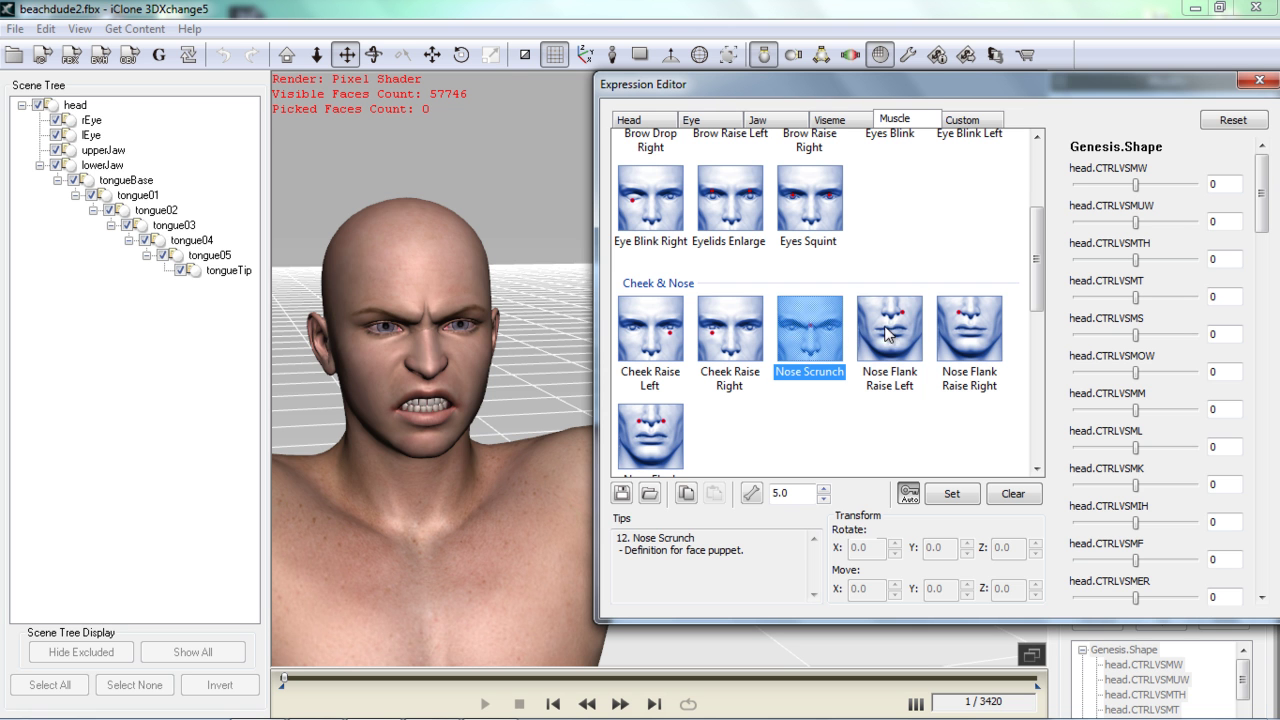
Set CTRLAngry 100, CTRLLipsPart and CTRLLipsPartCenter -100, and CTRLLipsPuckerWide 5
{"action": "scroll", "coordinate": [500, 490], "scroll_direction": "up", "scroll_amount": 3}
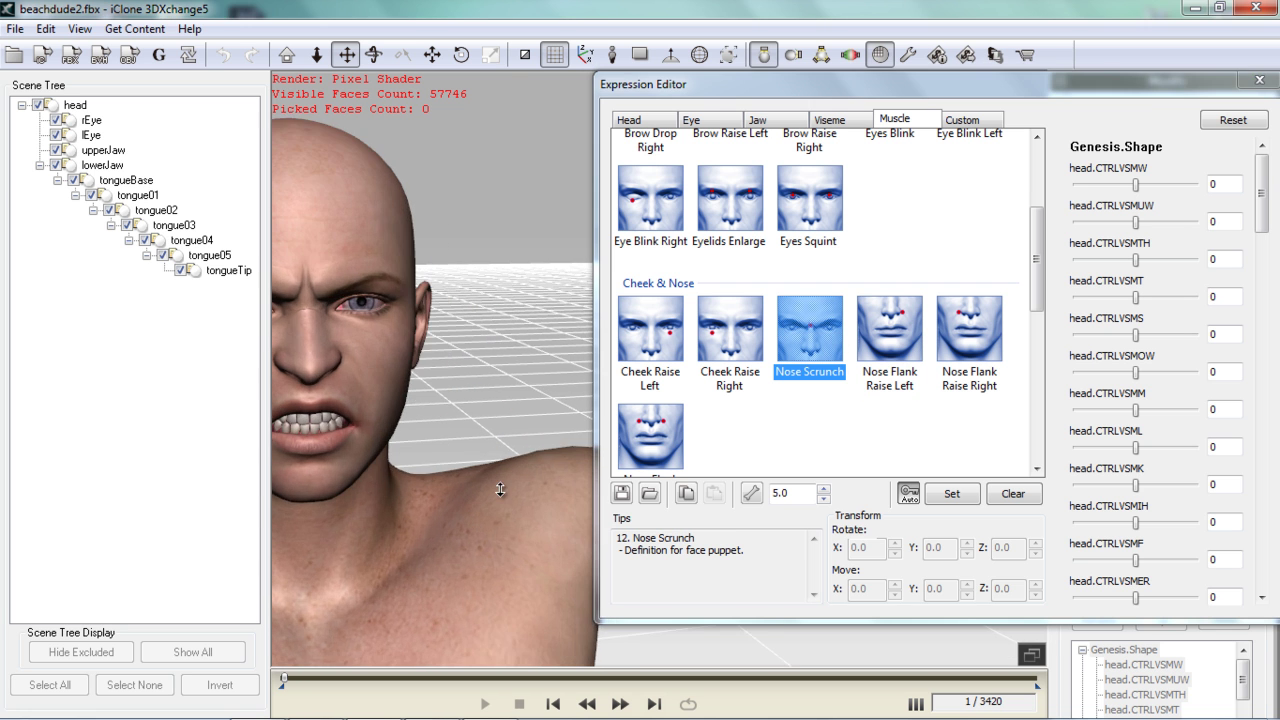
{"action": "scroll", "coordinate": [443, 409], "scroll_direction": "down", "scroll_amount": 2}
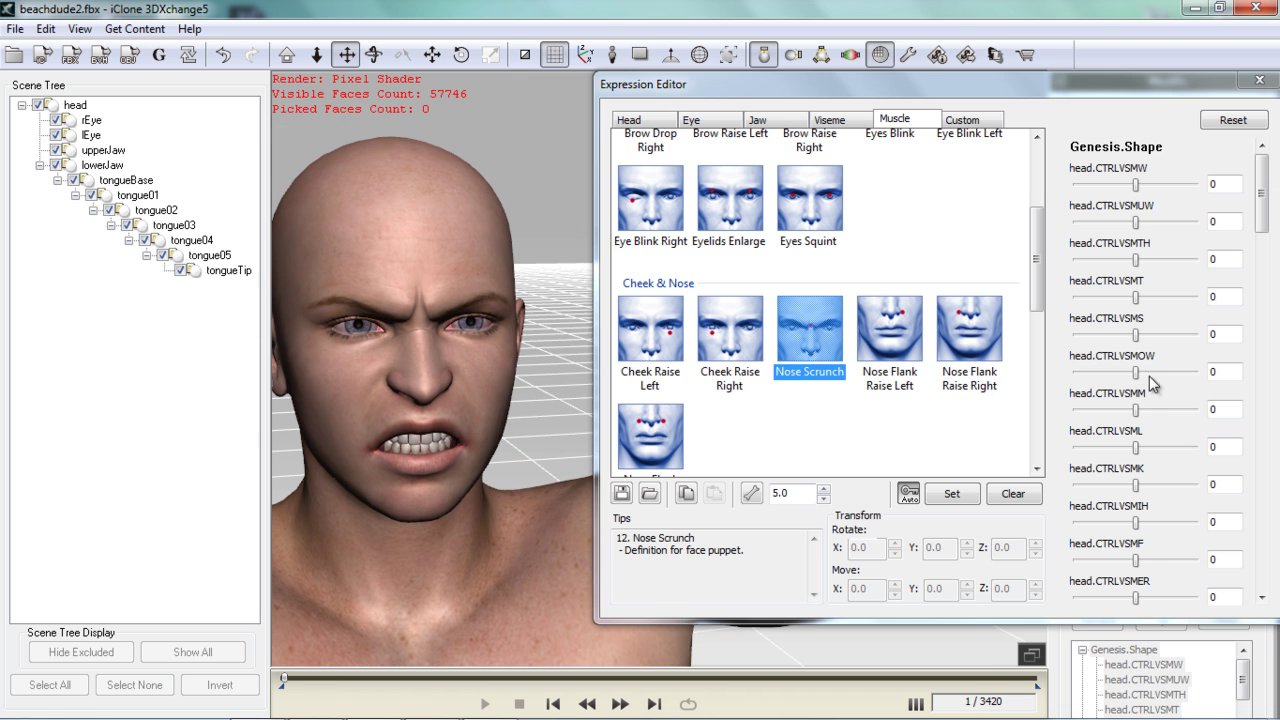
{"action": "left_click_drag", "start_coordinate": [1262, 186], "coordinate": [1262, 552]}
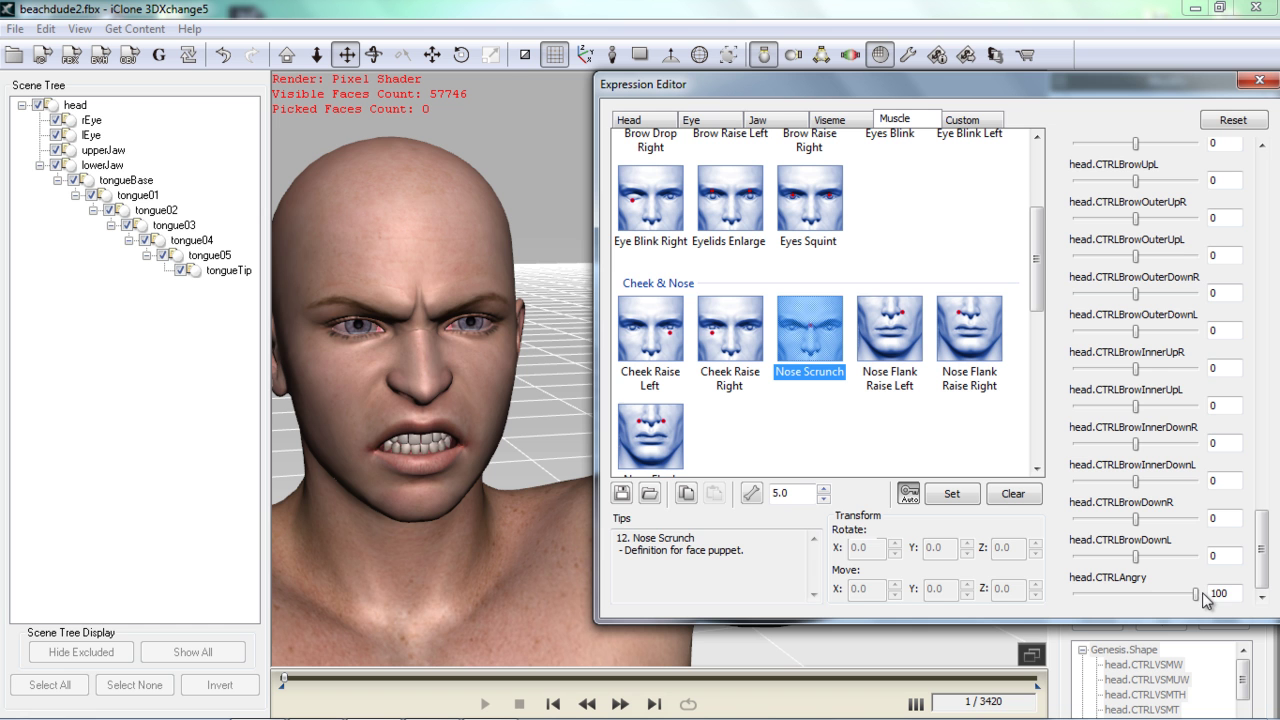
{"action": "mouse_move", "coordinate": [1202, 592]}
{"action": "left_mouse_down"}
{"action": "mouse_move", "coordinate": [1078, 600]}
{"action": "mouse_move", "coordinate": [1202, 598]}
{"action": "mouse_move", "coordinate": [1090, 600]}
{"action": "mouse_move", "coordinate": [1202, 598]}
{"action": "mouse_move", "coordinate": [1138, 609]}
{"action": "mouse_move", "coordinate": [1202, 598]}
{"action": "mouse_move", "coordinate": [1142, 599]}
{"action": "mouse_move", "coordinate": [1203, 612]}
{"action": "left_mouse_up"}
{"action": "left_click_drag", "start_coordinate": [1263, 545], "coordinate": [1247, 358]}
{"action": "left_click_drag", "start_coordinate": [1135, 425], "coordinate": [1008, 470]}
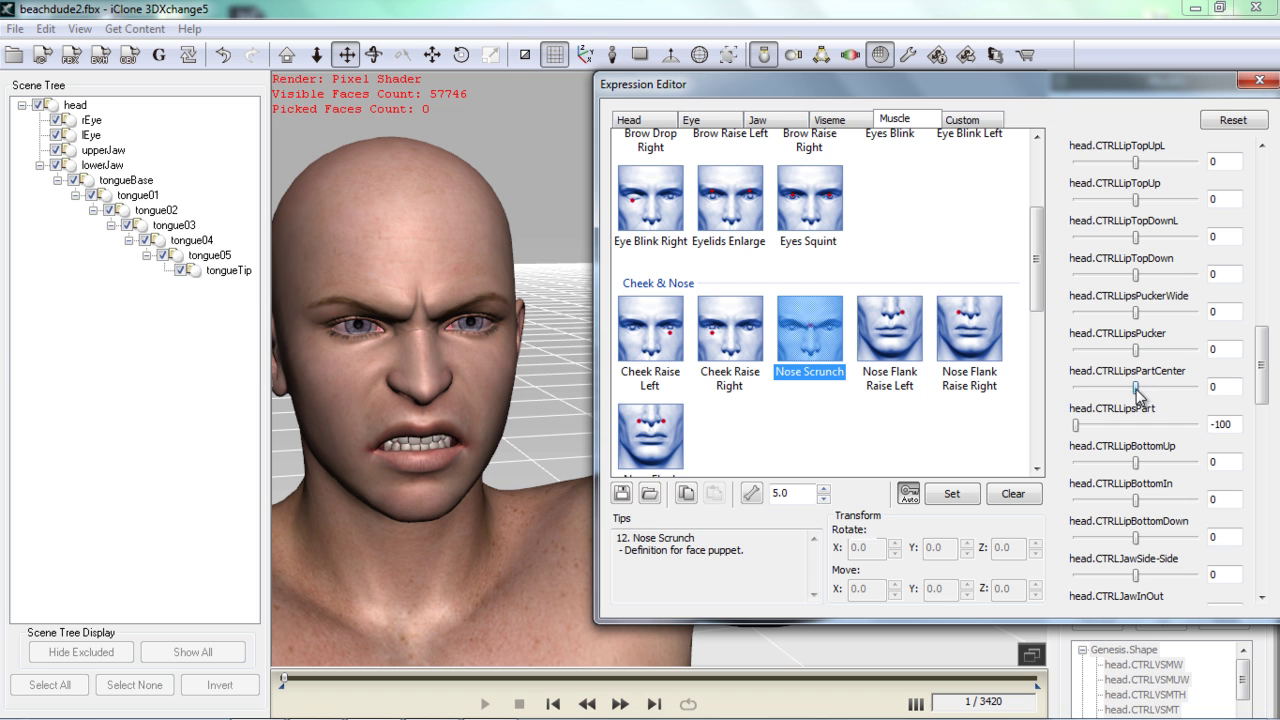
{"action": "left_click_drag", "start_coordinate": [1135, 388], "coordinate": [1066, 407]}
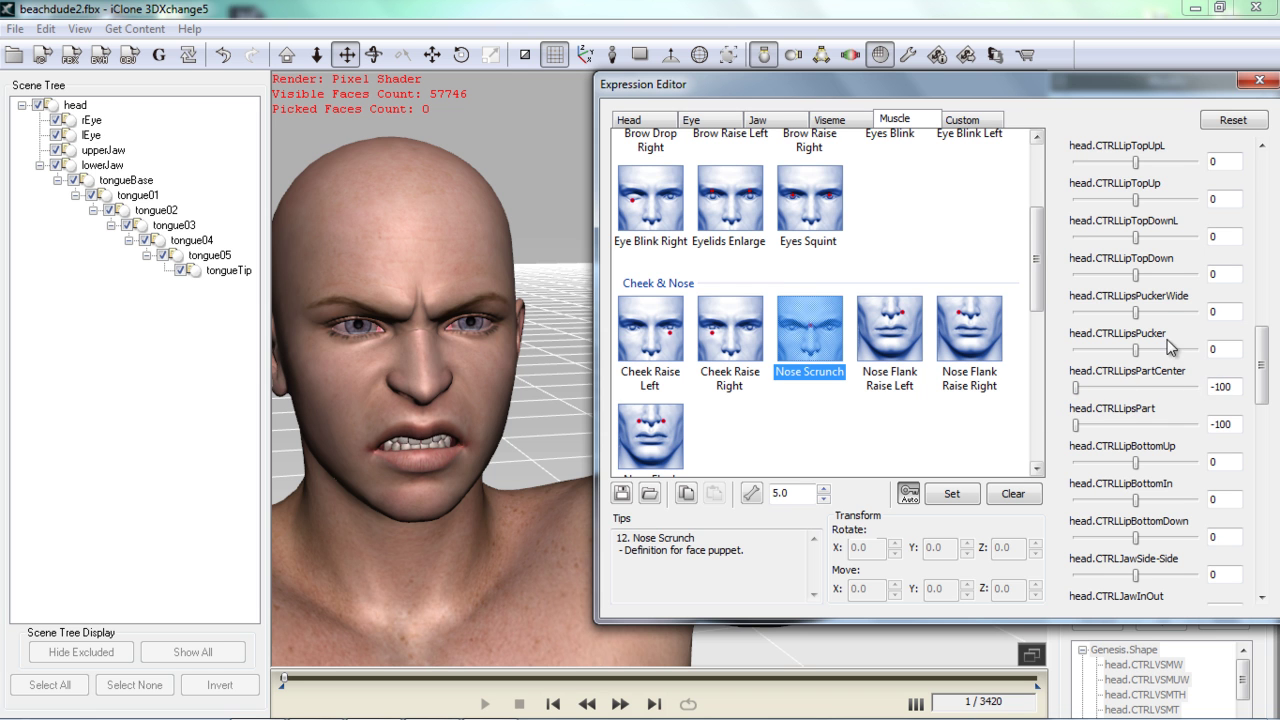
{"action": "mouse_move", "coordinate": [1137, 320]}
{"action": "left_mouse_down"}
{"action": "mouse_move", "coordinate": [1110, 320]}
{"action": "mouse_move", "coordinate": [1141, 322]}
{"action": "left_mouse_up"}
Close the Expression Editor and iClone's Puppeteering Panel, then apply the angry-faced Genesis to iClone
{"action": "left_click", "coordinate": [1260, 80]}
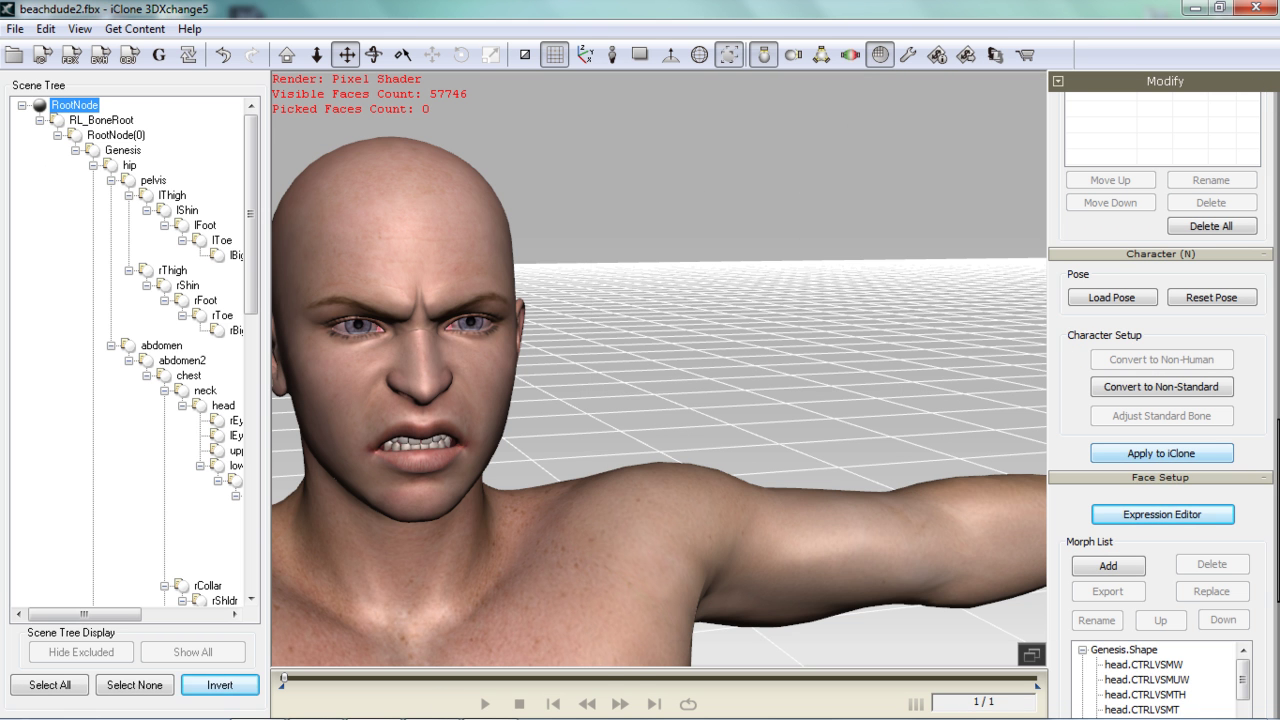
{"action": "left_click", "coordinate": [390, 692]}
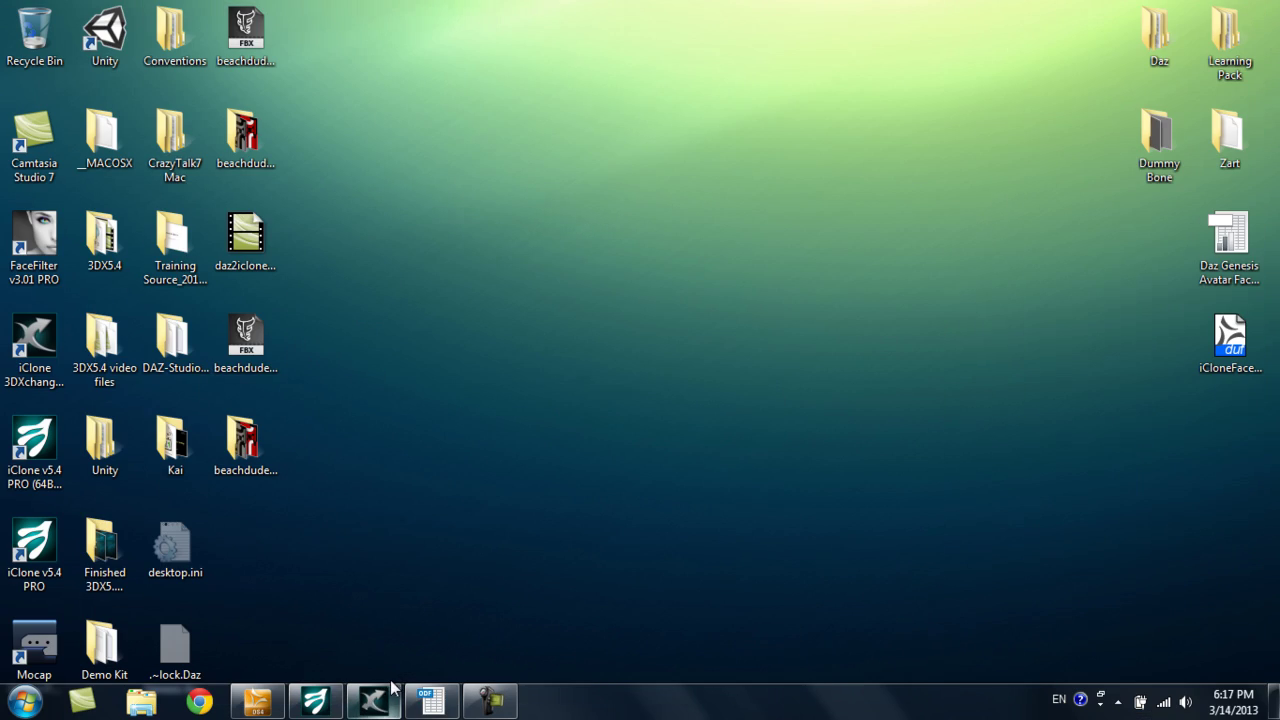
{"action": "left_click", "coordinate": [315, 700]}
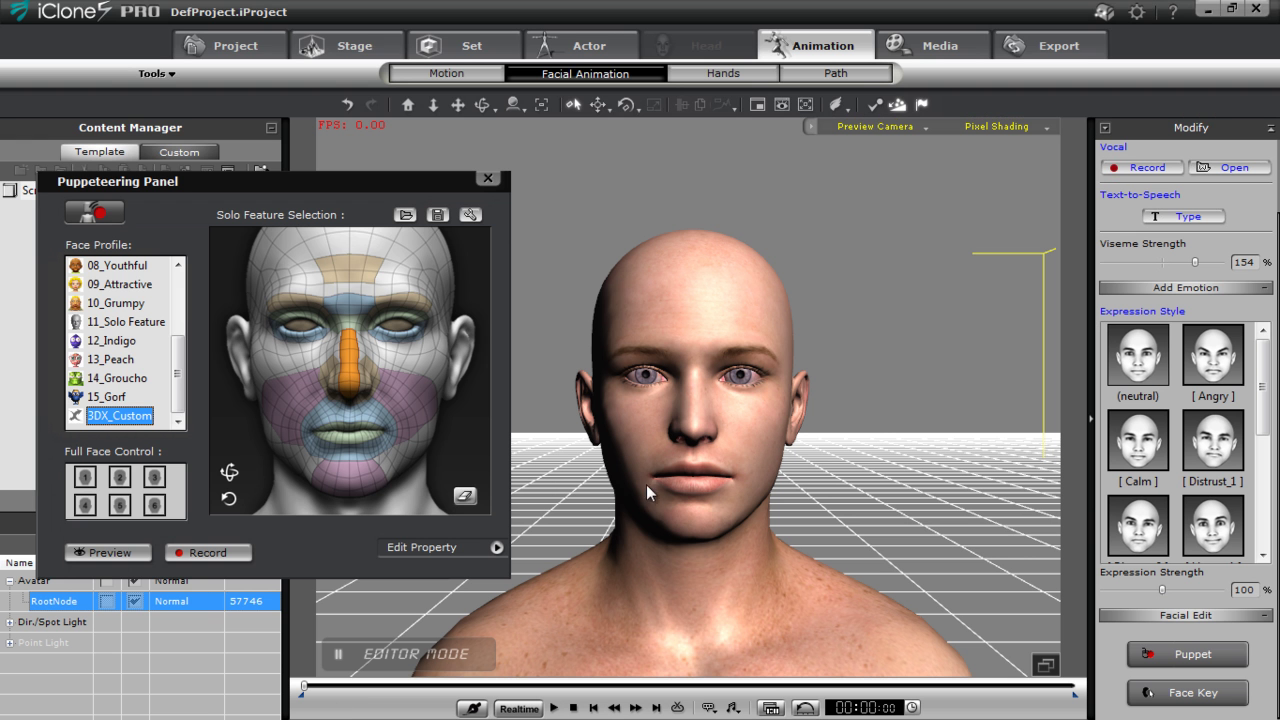
{"action": "left_click", "coordinate": [489, 179]}
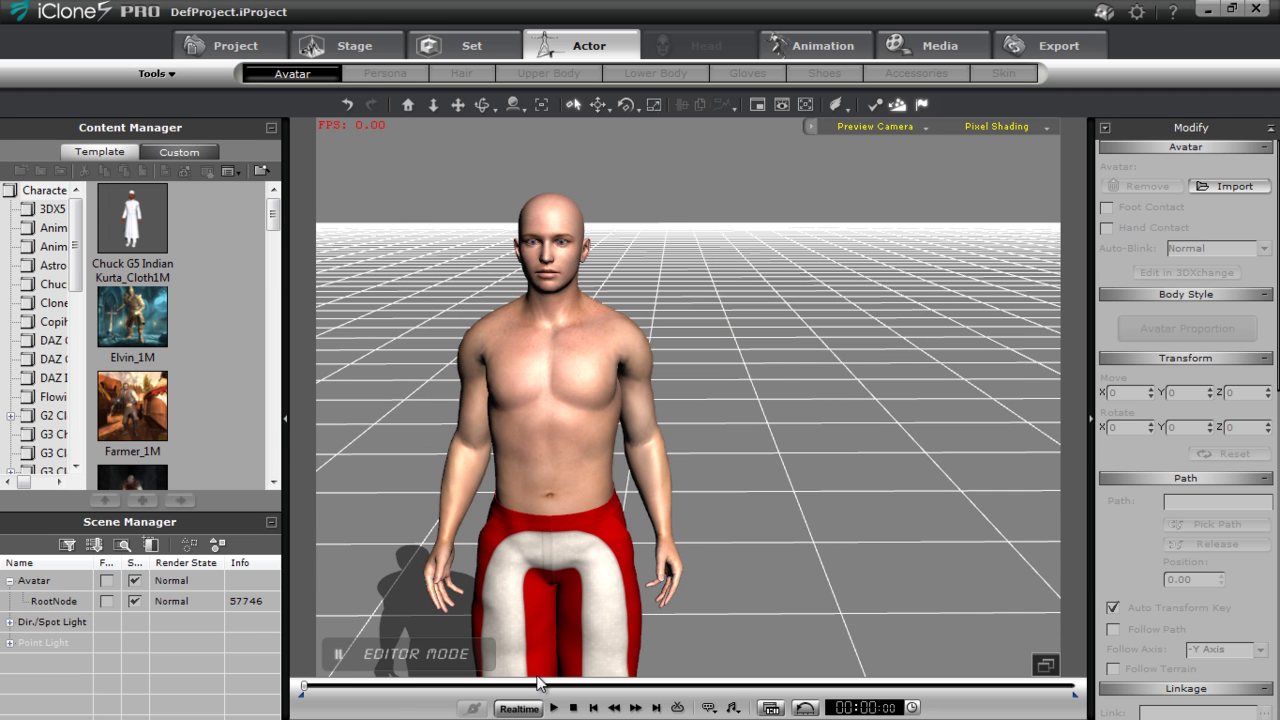
{"action": "key", "text": "alt+Tab"}
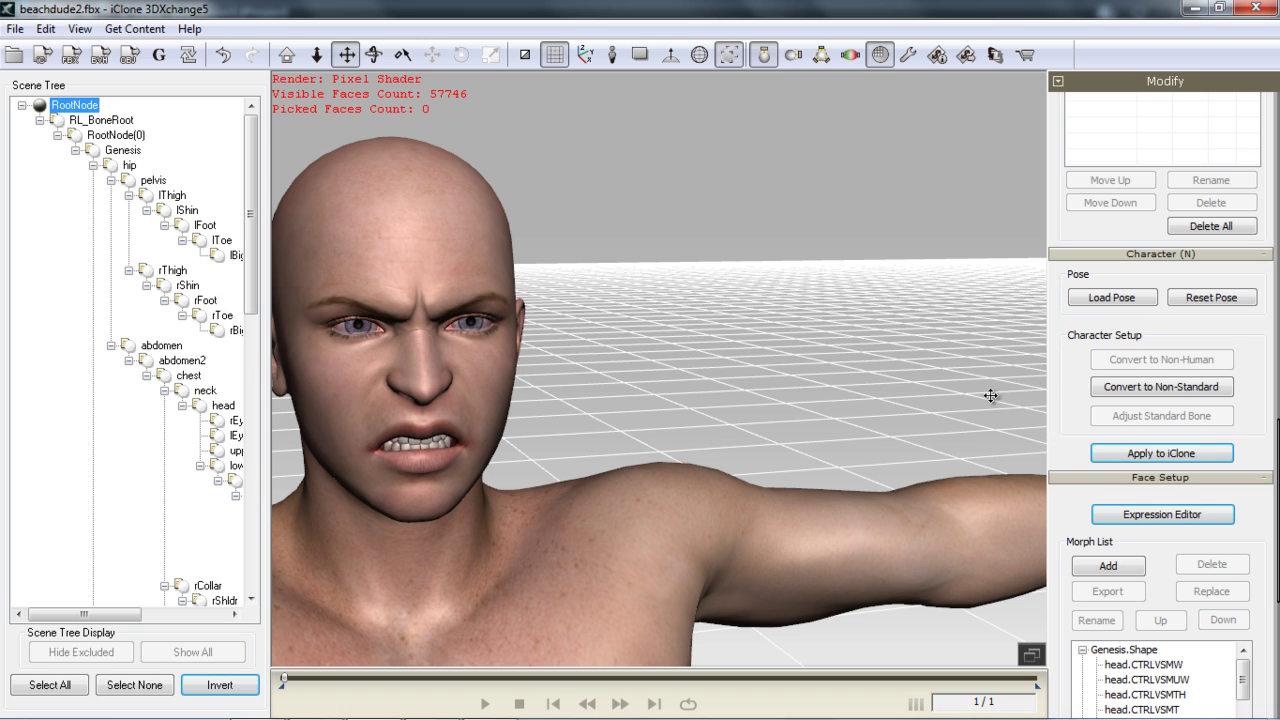
{"action": "left_click", "coordinate": [1160, 454]}
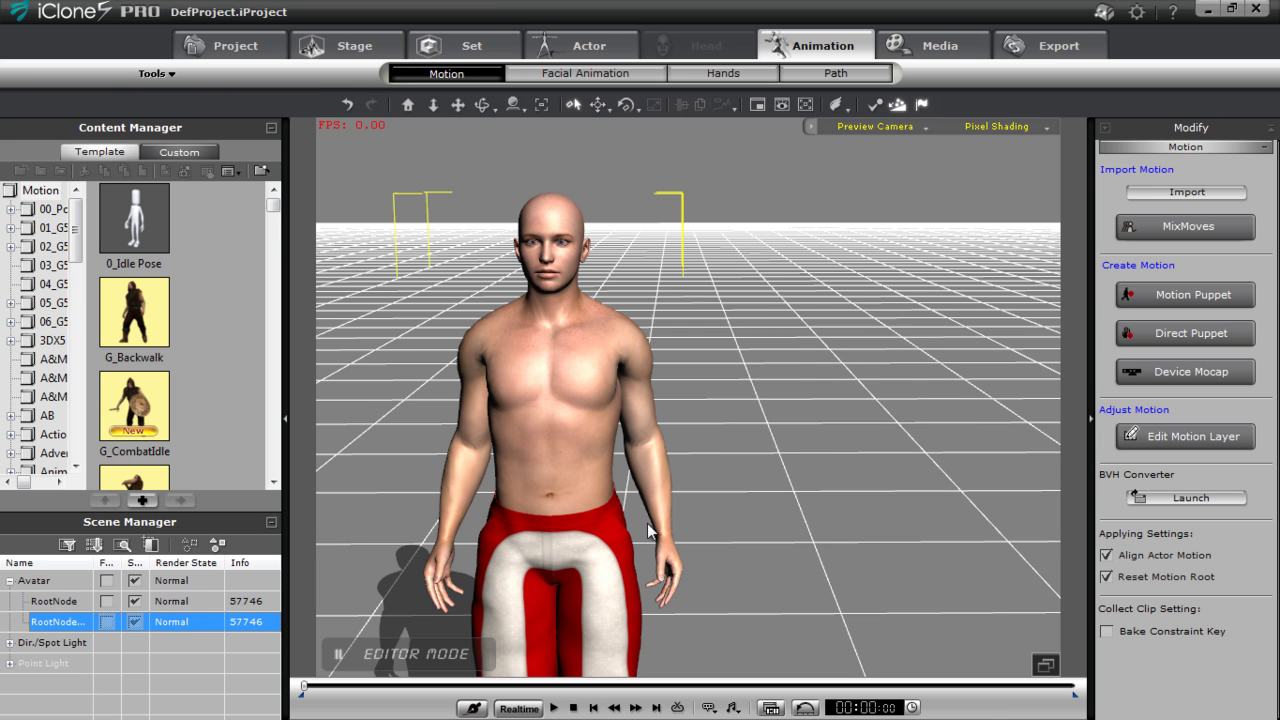
Slide the new Genesis along X beside the original, then frame both characters' heads and shoulders
{"action": "scroll", "coordinate": [706, 480], "scroll_direction": "down", "scroll_amount": 5}
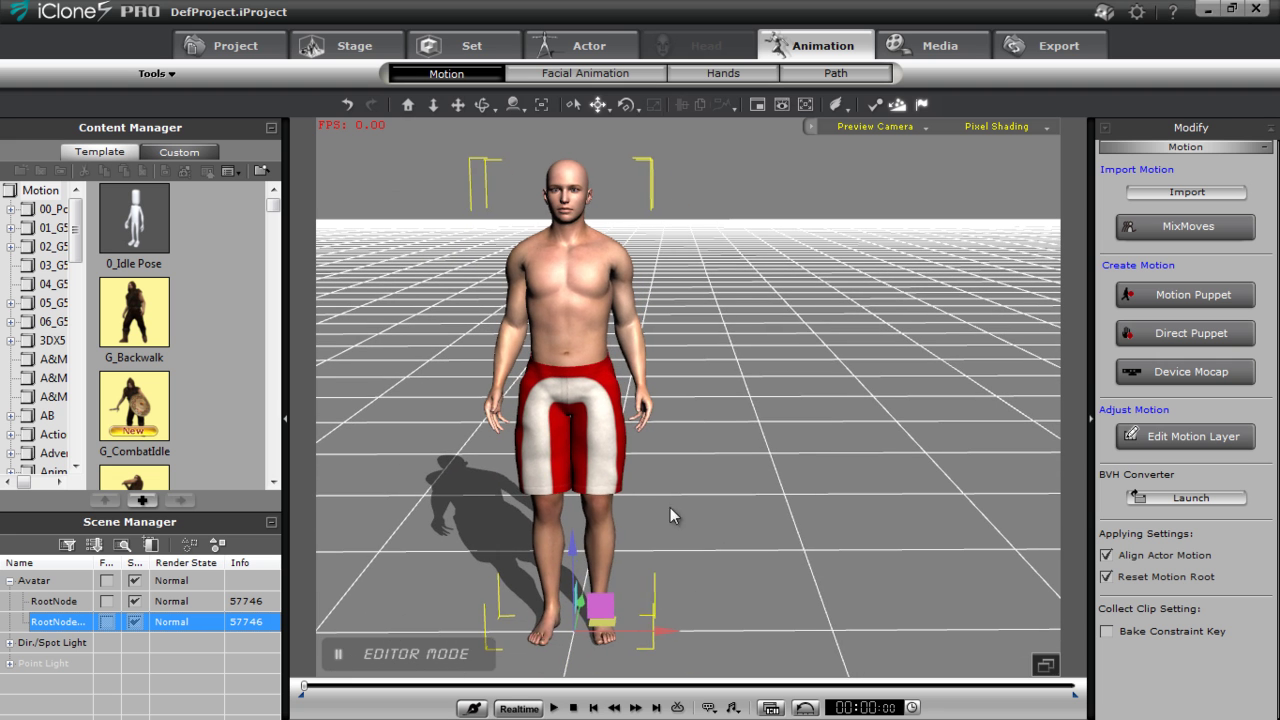
{"action": "left_click_drag", "start_coordinate": [728, 624], "coordinate": [843, 620]}
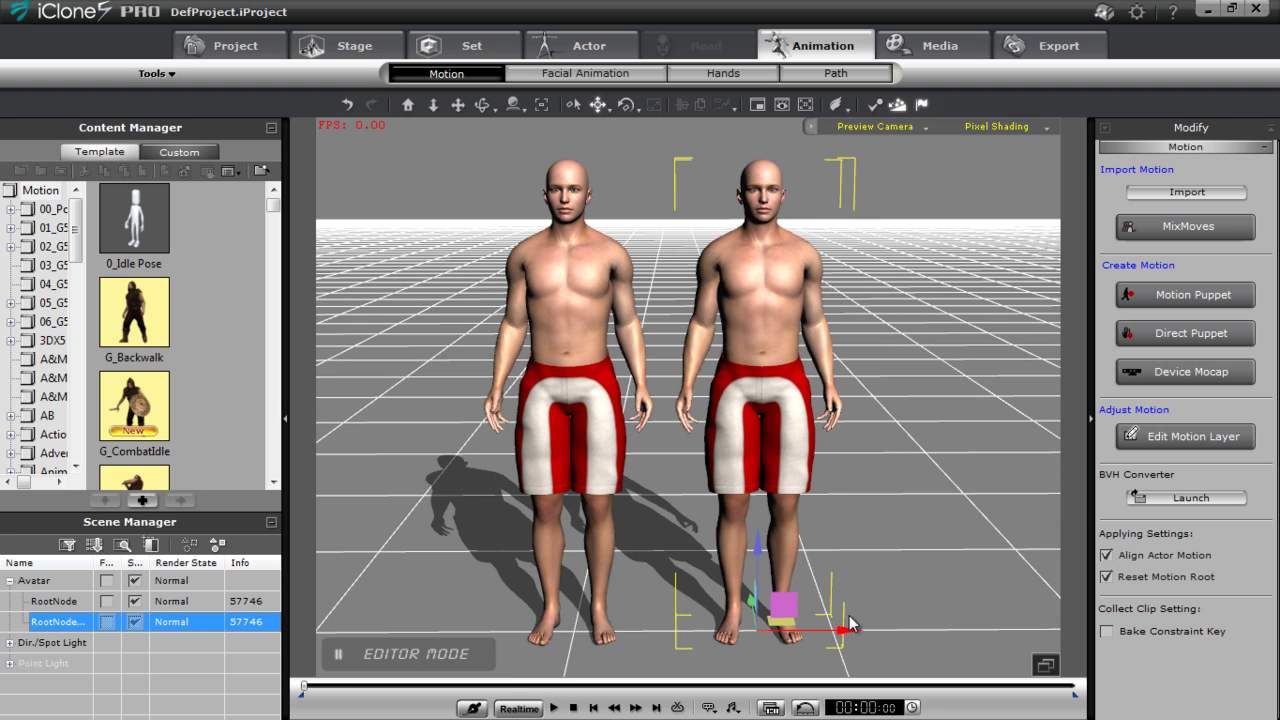
{"action": "scroll", "coordinate": [786, 534], "scroll_direction": "up", "scroll_amount": 3}
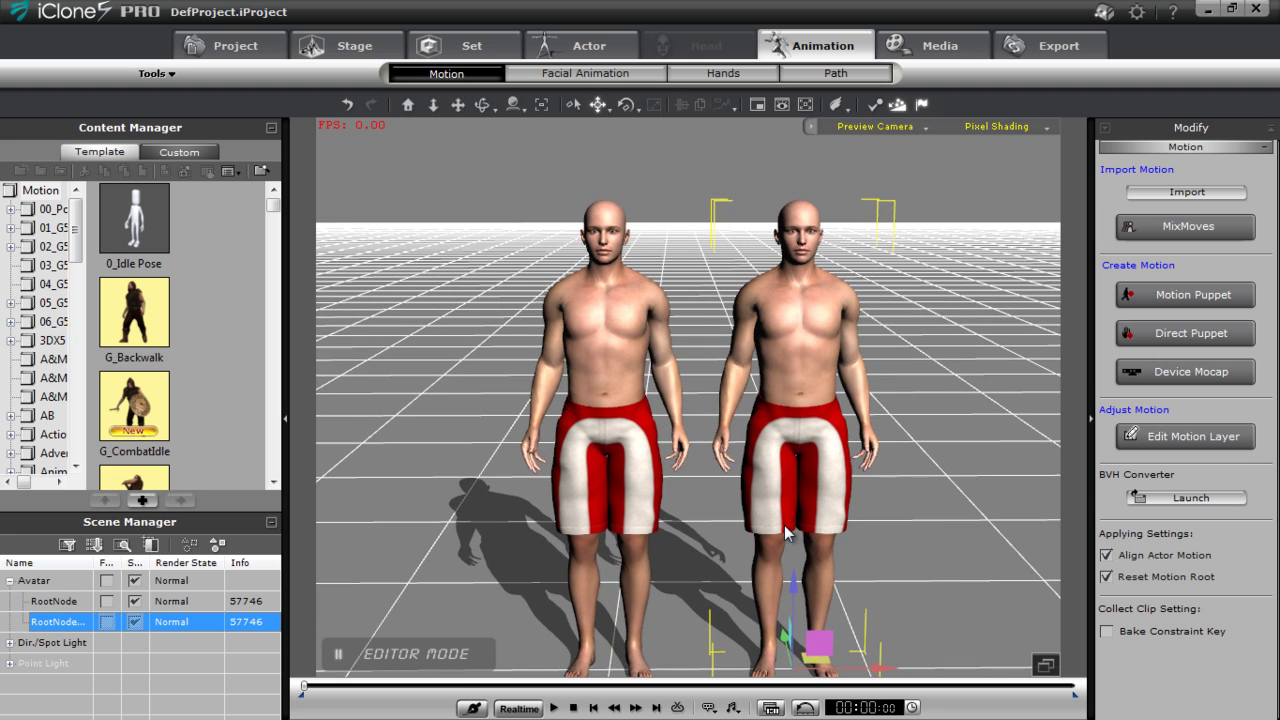
{"action": "scroll", "coordinate": [786, 534], "scroll_direction": "up", "scroll_amount": 3}
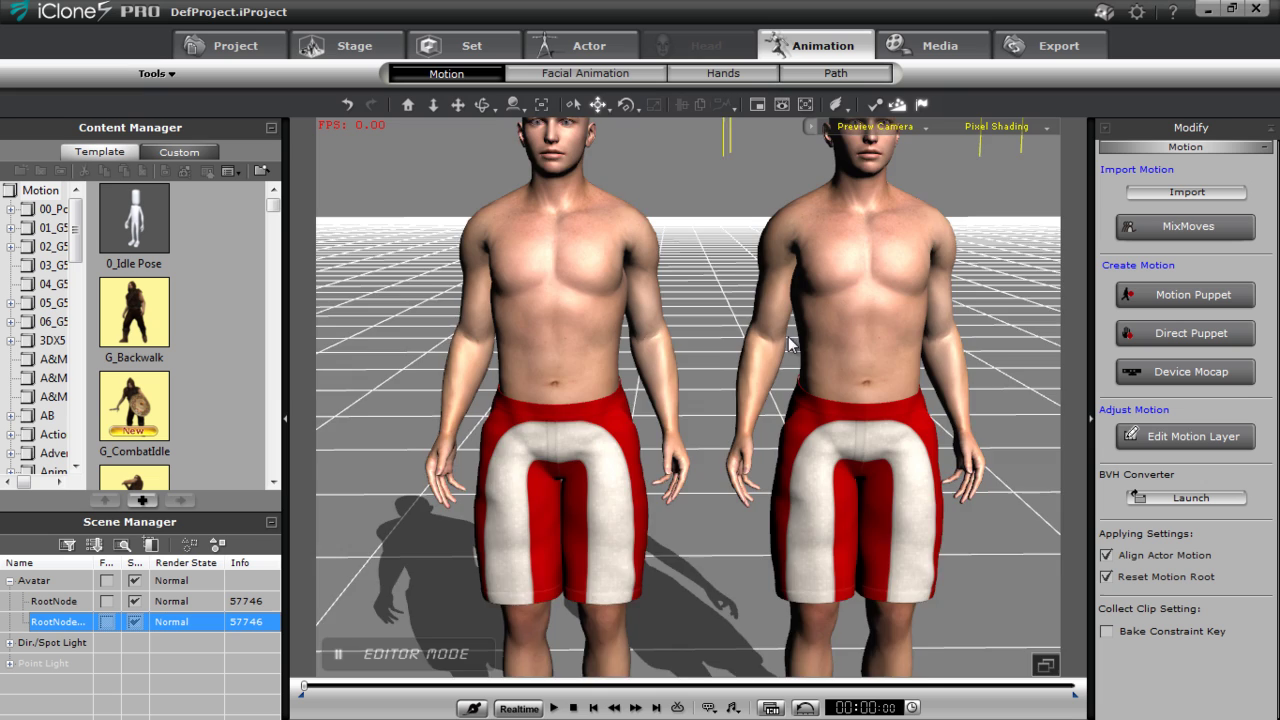
{"action": "middle_click_drag", "start_coordinate": [786, 534], "coordinate": [738, 453]}
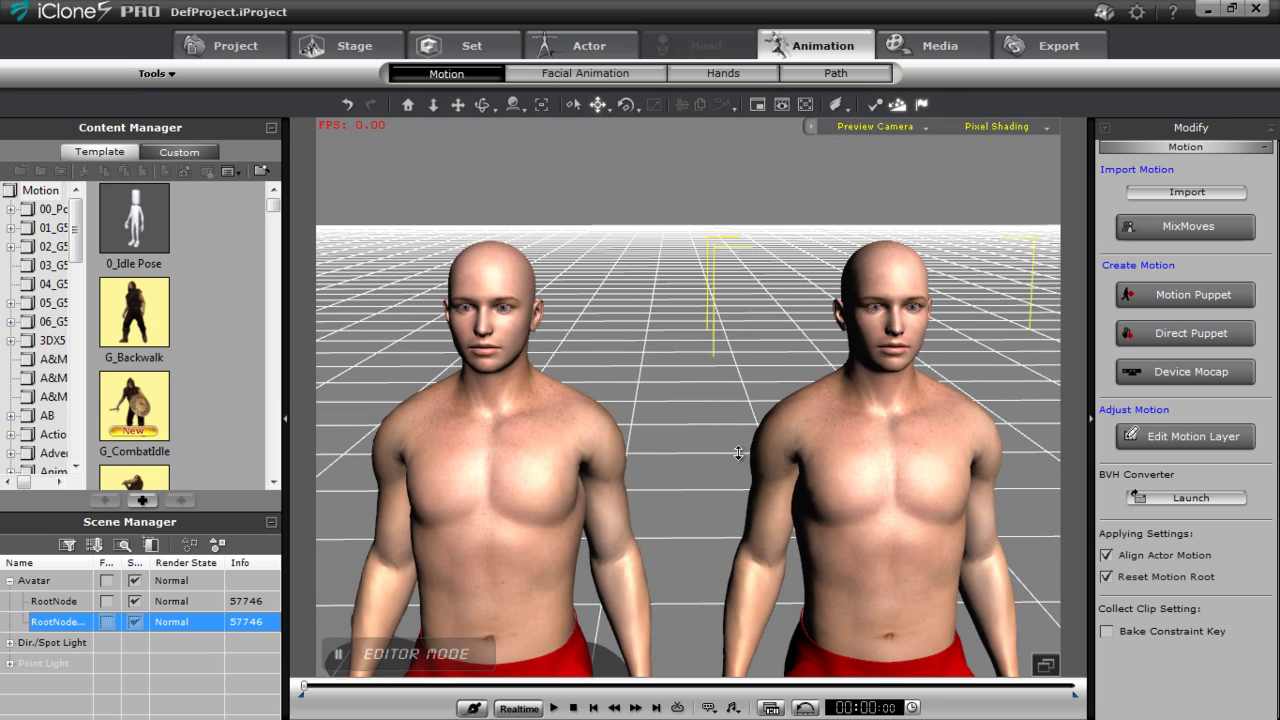
{"action": "right_click_drag", "start_coordinate": [862, 444], "coordinate": [878, 474]}
{"action": "scroll", "coordinate": [878, 474], "scroll_direction": "up", "scroll_amount": 2}
{"action": "middle_click_drag", "start_coordinate": [863, 374], "coordinate": [853, 494]}
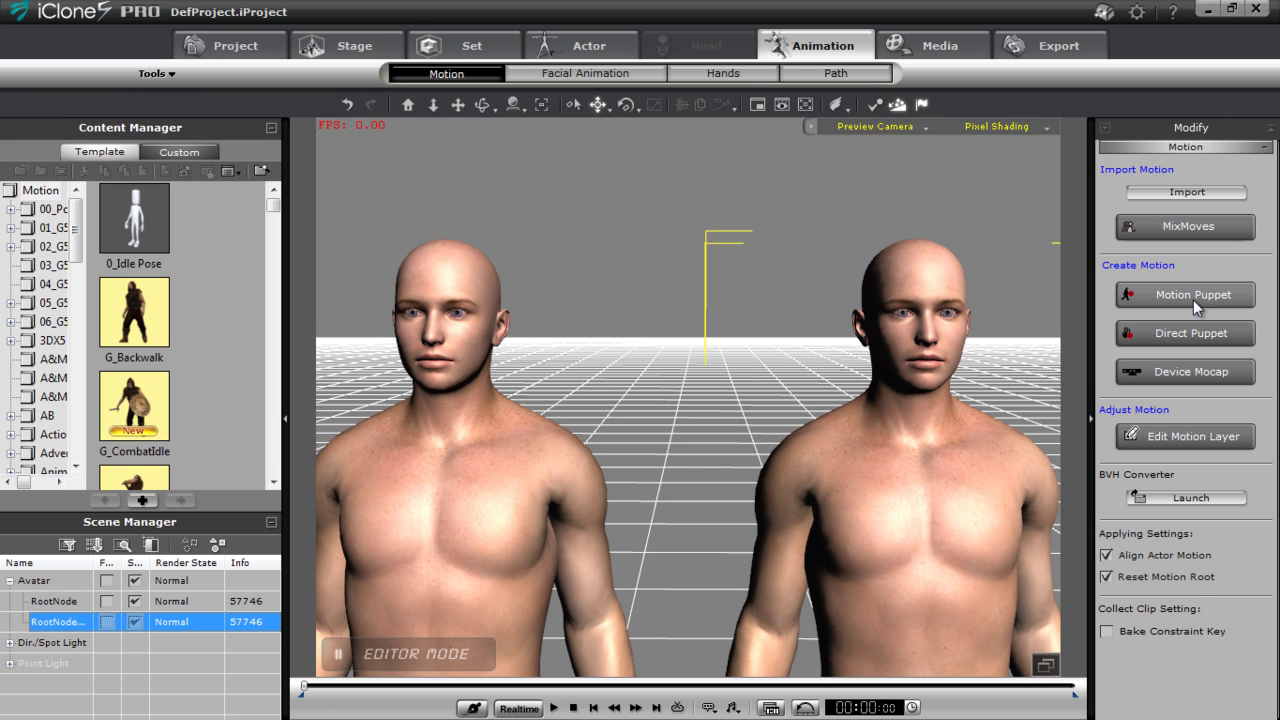
Open the facial Puppet panel from Facial Animation and move it aside
{"action": "left_click", "coordinate": [585, 73]}
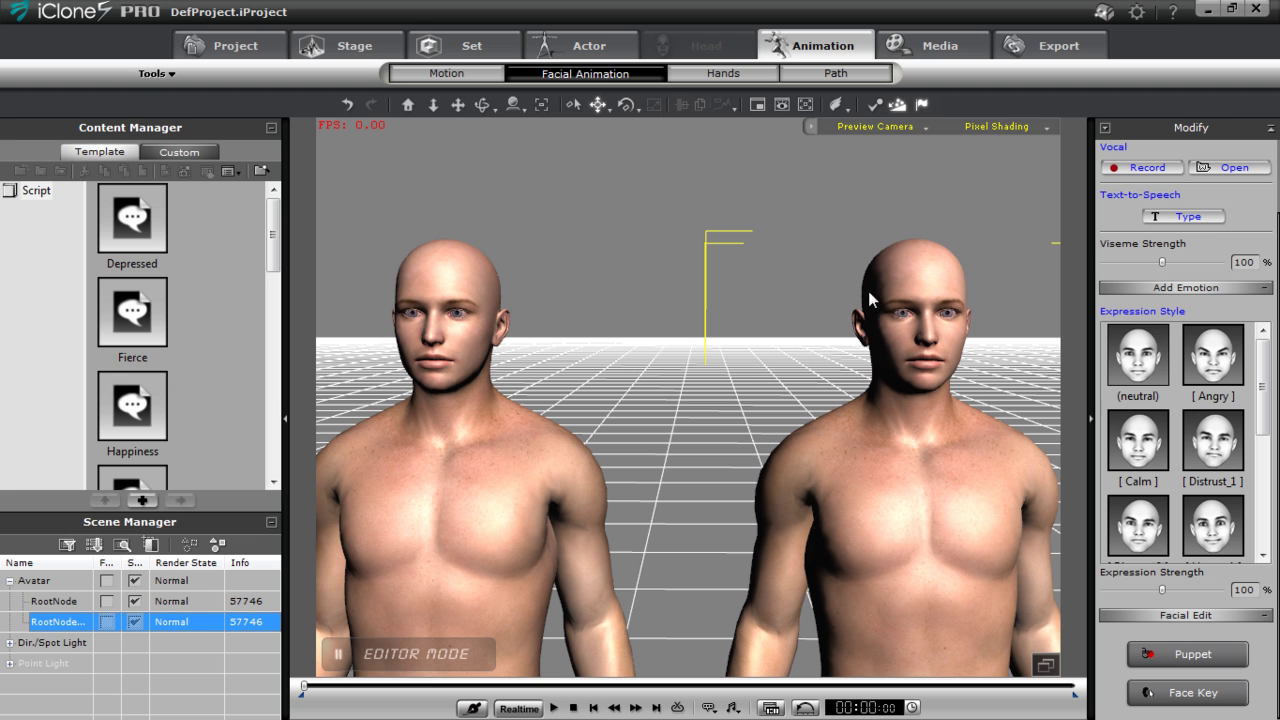
{"action": "left_click", "coordinate": [1220, 652]}
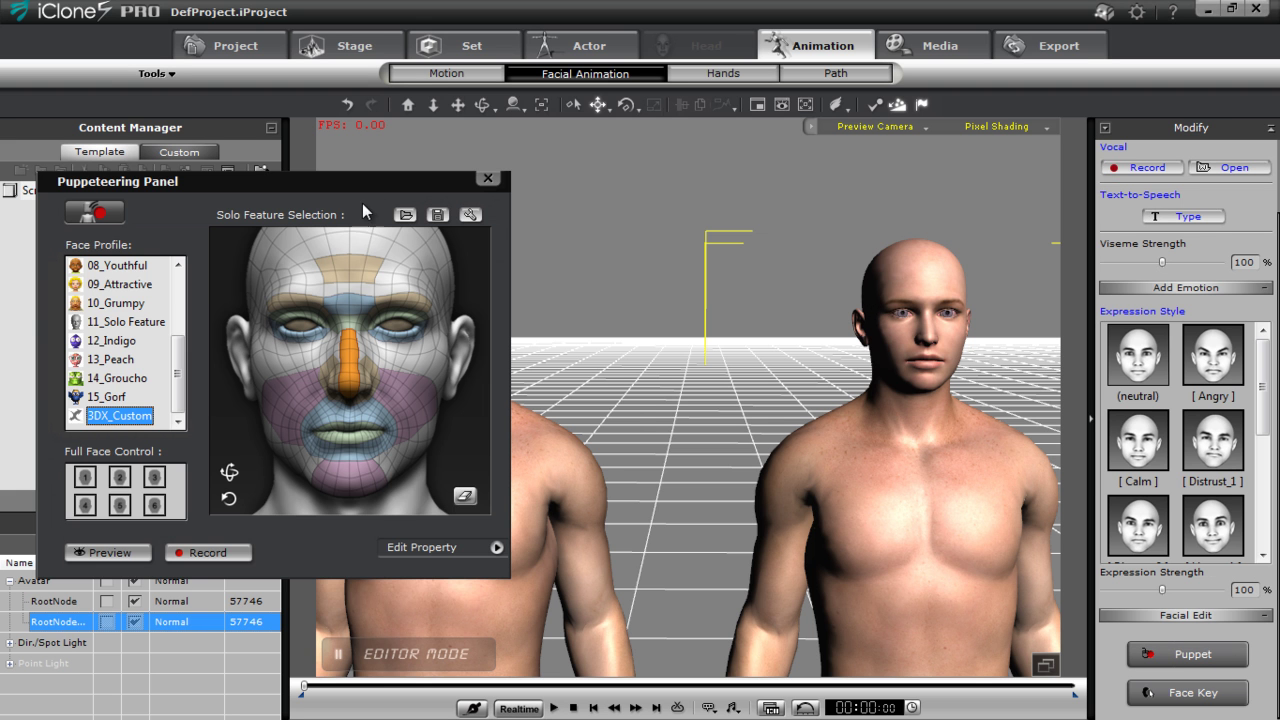
{"action": "left_click_drag", "start_coordinate": [344, 190], "coordinate": [255, 227]}
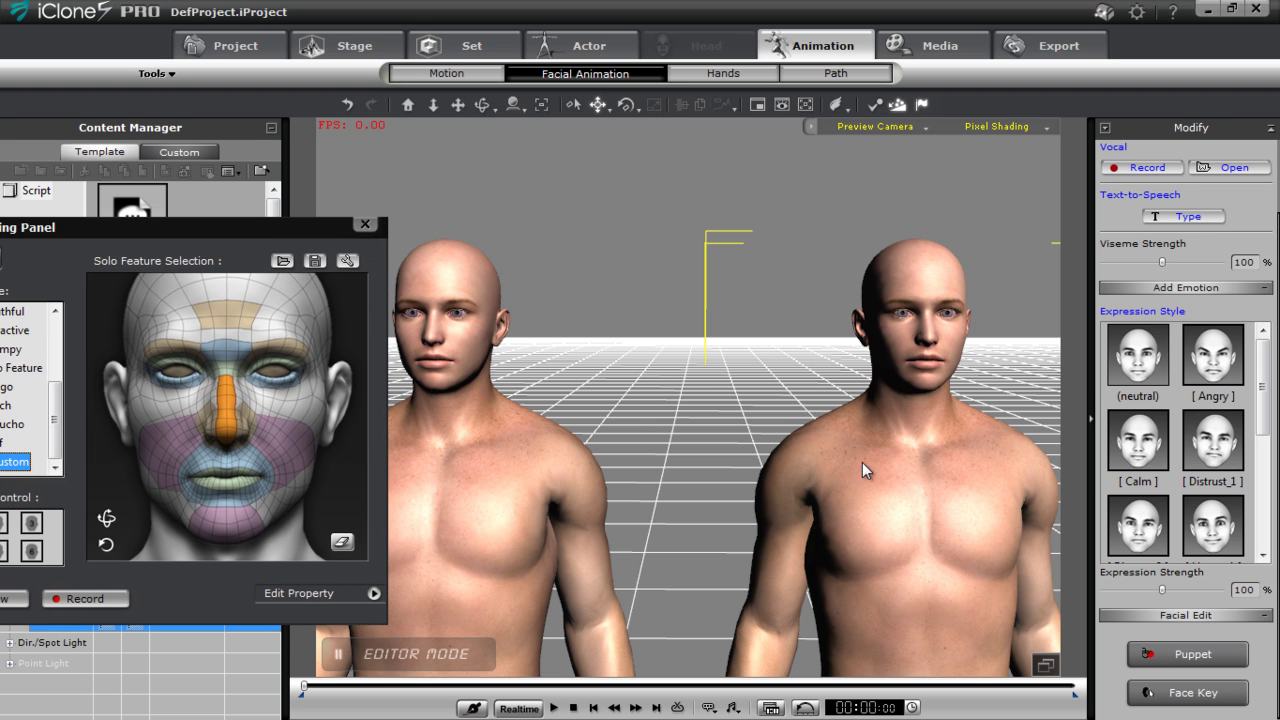
Move the right character closer and rotate both characters to face each other
{"action": "left_click_drag", "start_coordinate": [807, 346], "coordinate": [777, 194]}
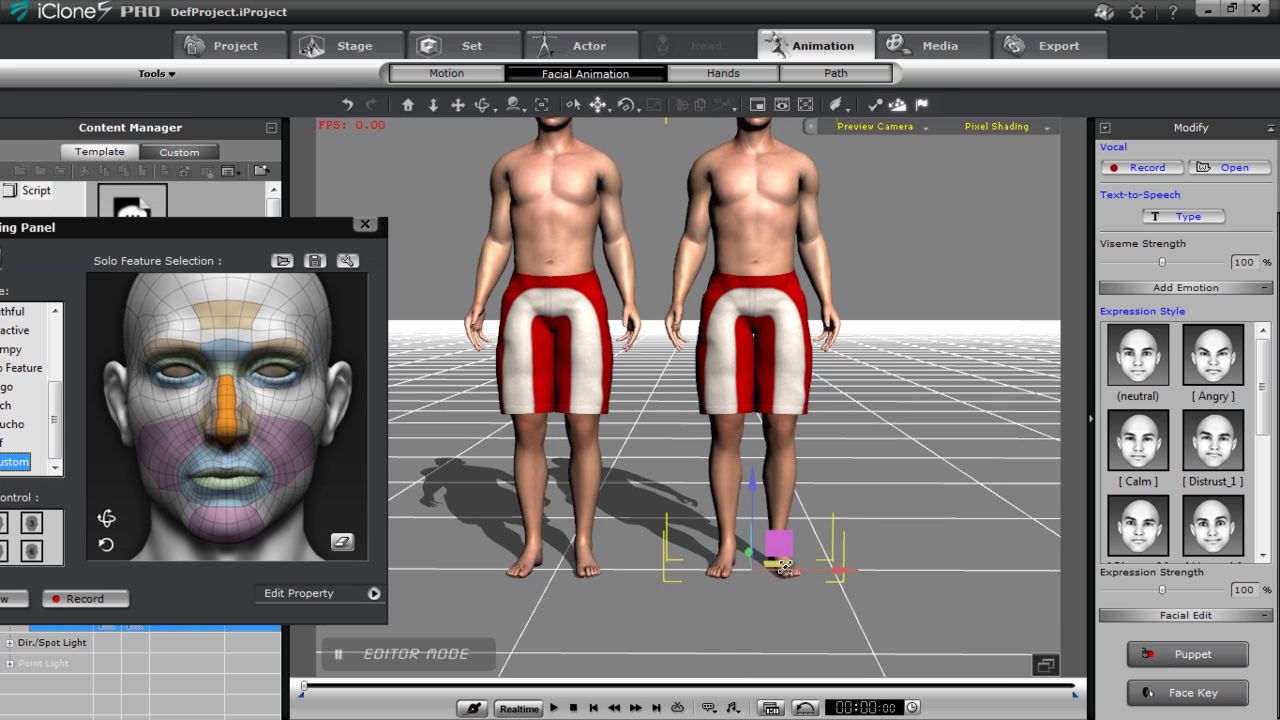
{"action": "left_click_drag", "start_coordinate": [782, 563], "coordinate": [735, 583]}
{"action": "key", "text": "e"}
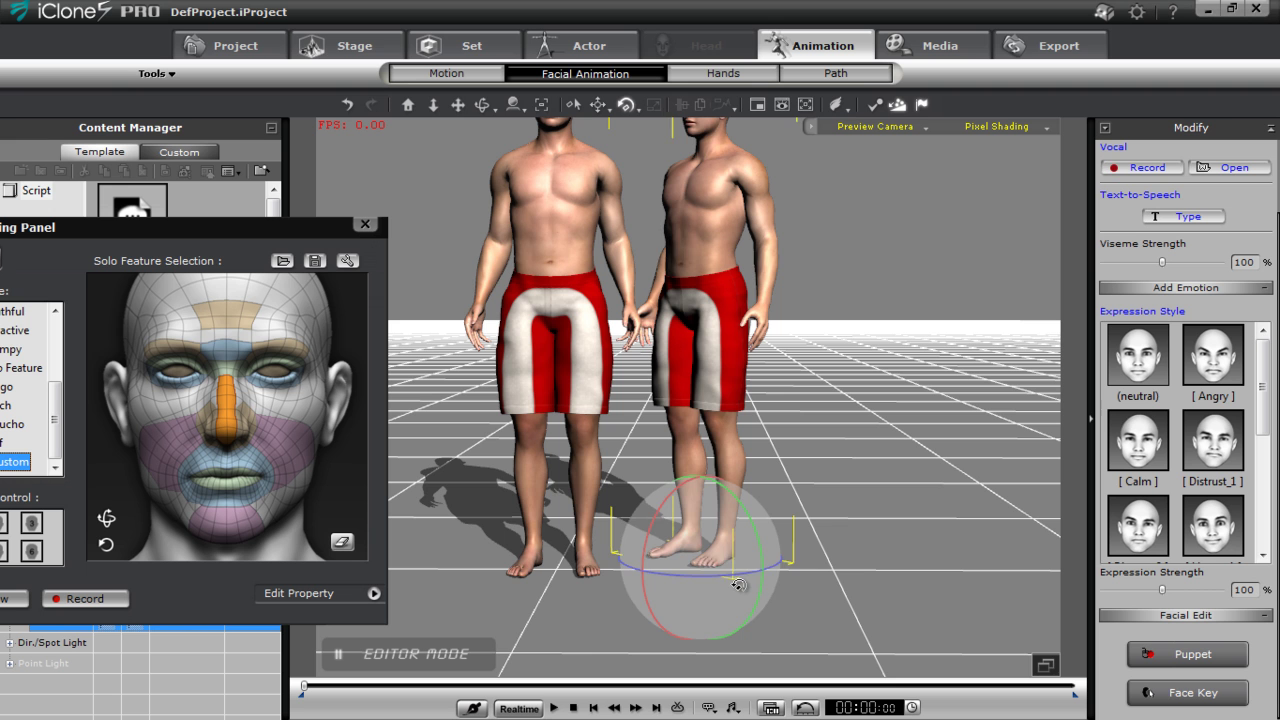
{"action": "left_click_drag", "start_coordinate": [738, 584], "coordinate": [615, 527]}
{"action": "left_click", "coordinate": [551, 226]}
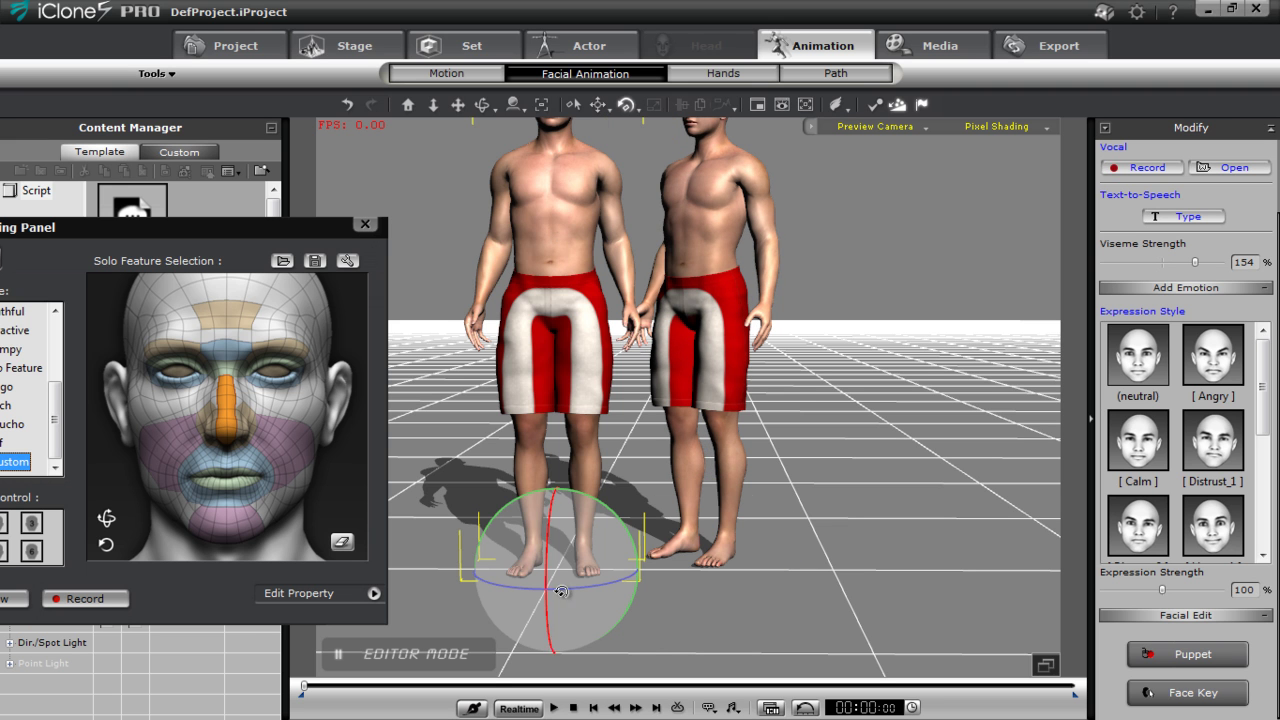
{"action": "left_click_drag", "start_coordinate": [587, 590], "coordinate": [605, 552]}
{"action": "key", "text": "w"}
Zoom in on the pair and bring the Puppeteering Panel fully into view
{"action": "scroll", "coordinate": [724, 557], "scroll_direction": "up", "scroll_amount": 2}
{"action": "scroll", "coordinate": [724, 557], "scroll_direction": "up", "scroll_amount": 5}
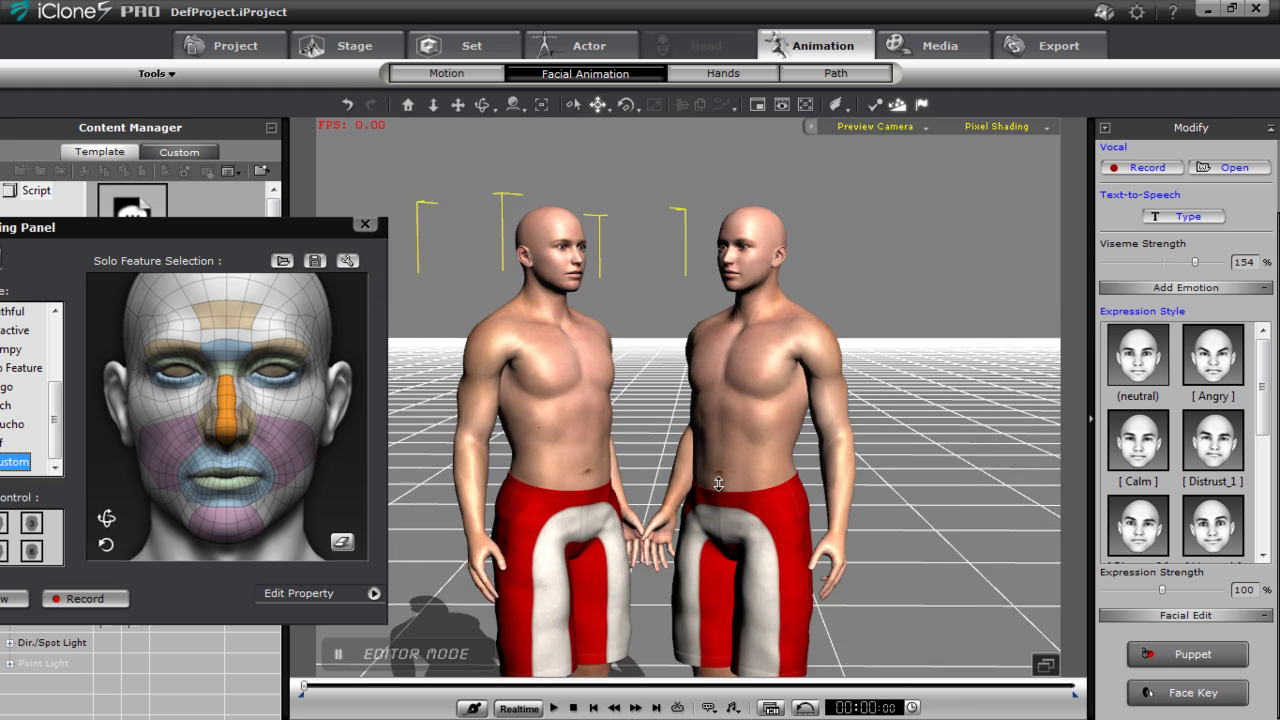
{"action": "scroll", "coordinate": [775, 549], "scroll_direction": "up", "scroll_amount": 5}
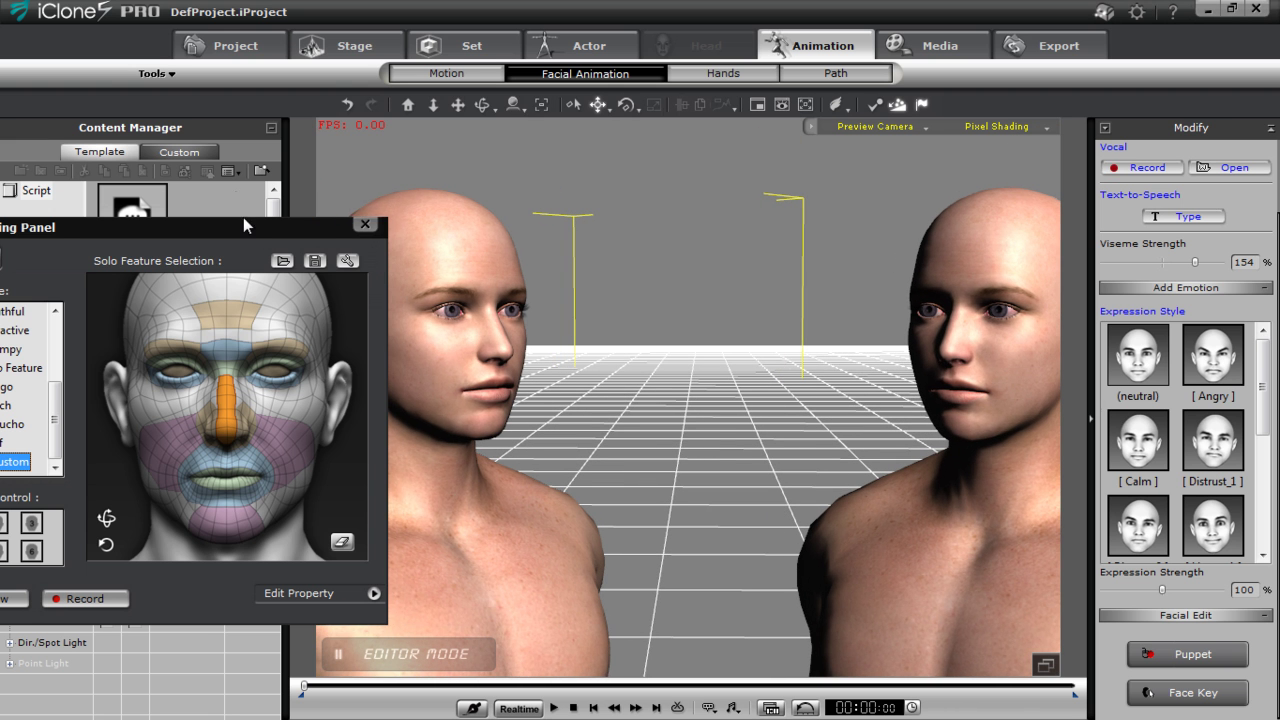
{"action": "left_click_drag", "start_coordinate": [245, 227], "coordinate": [1124, 160]}
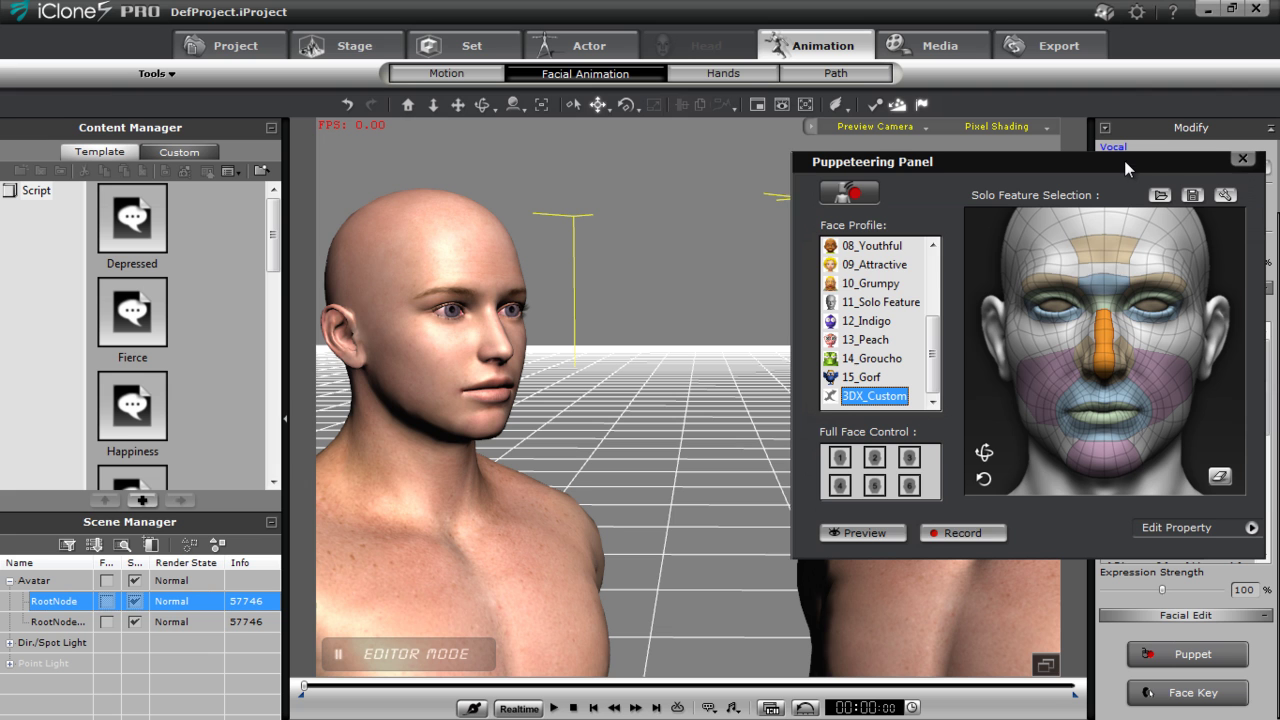
Run a test facial puppet preview and recording, then undo the test take
{"action": "left_click", "coordinate": [868, 533]}
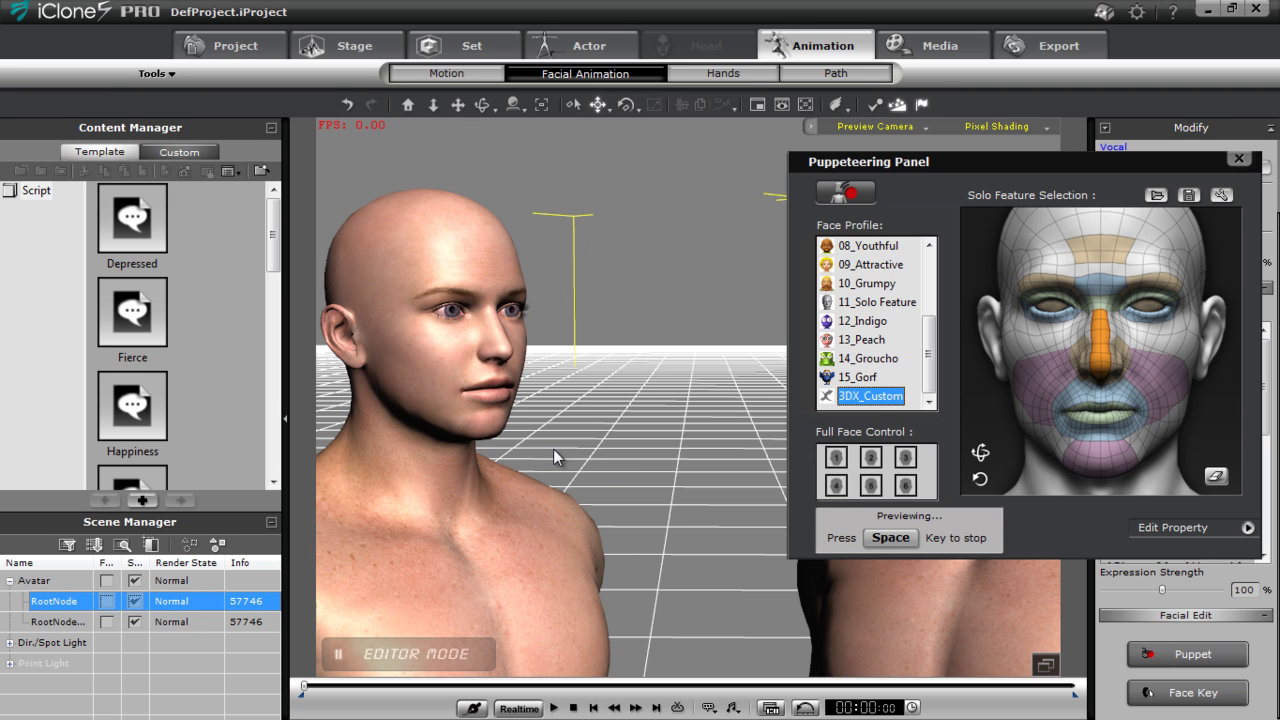
{"action": "key", "text": "space"}
{"action": "left_click", "coordinate": [955, 533]}
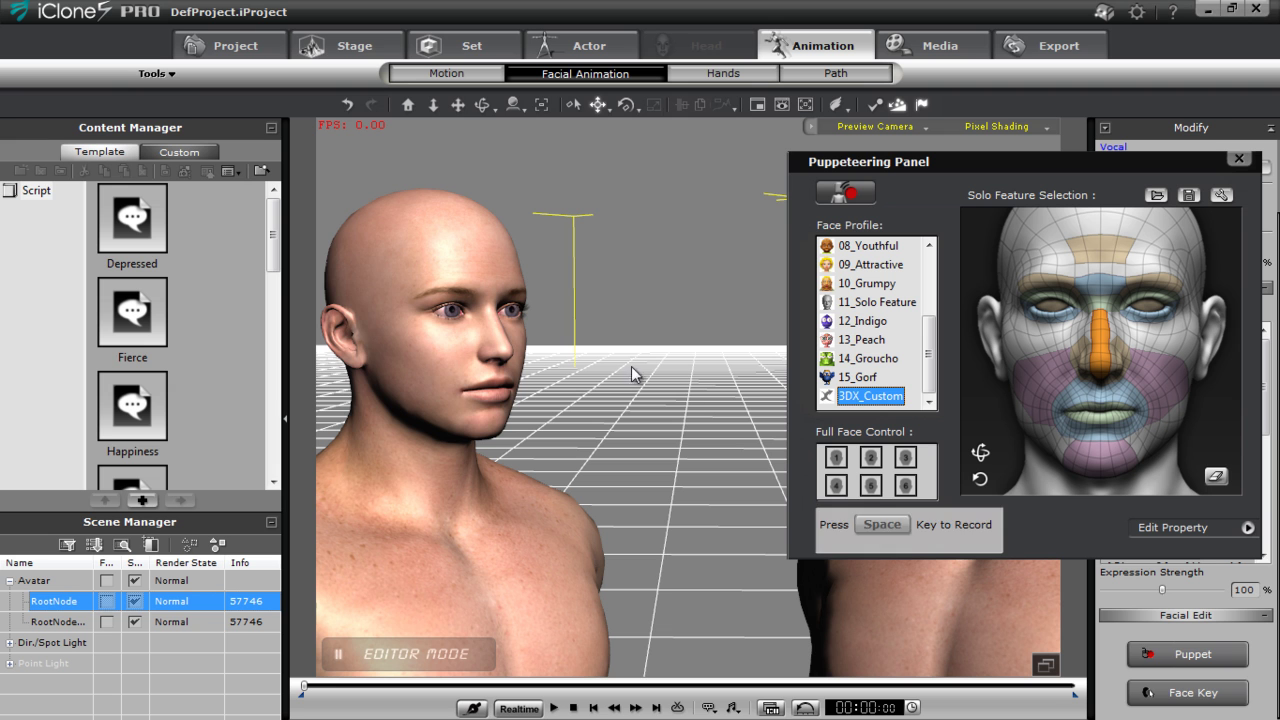
{"action": "key", "text": "space"}
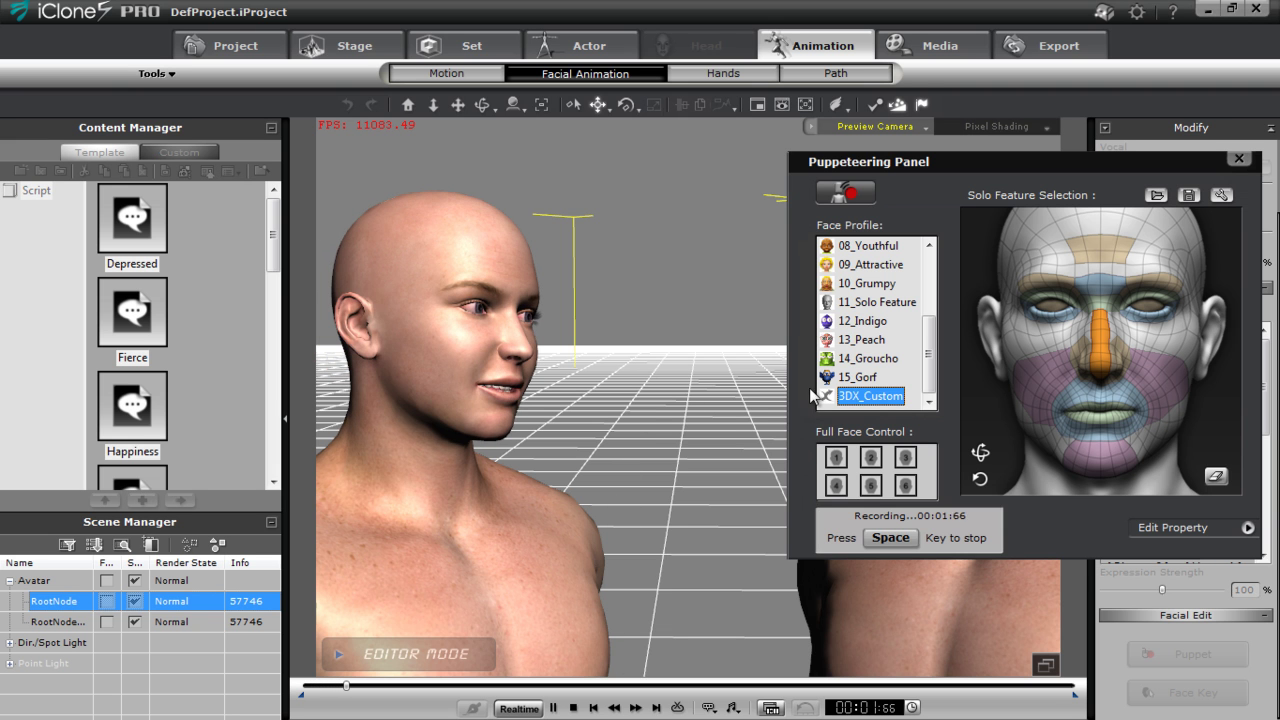
{"action": "key", "text": "space"}
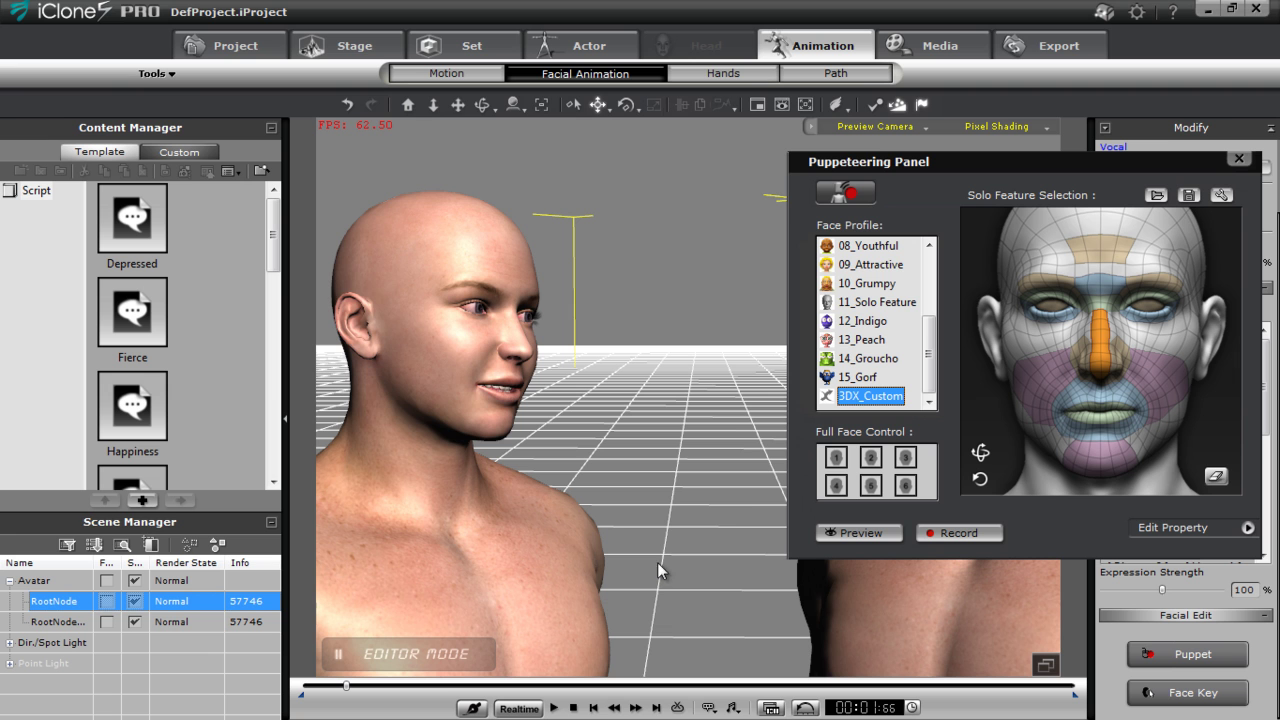
{"action": "left_click", "coordinate": [573, 708]}
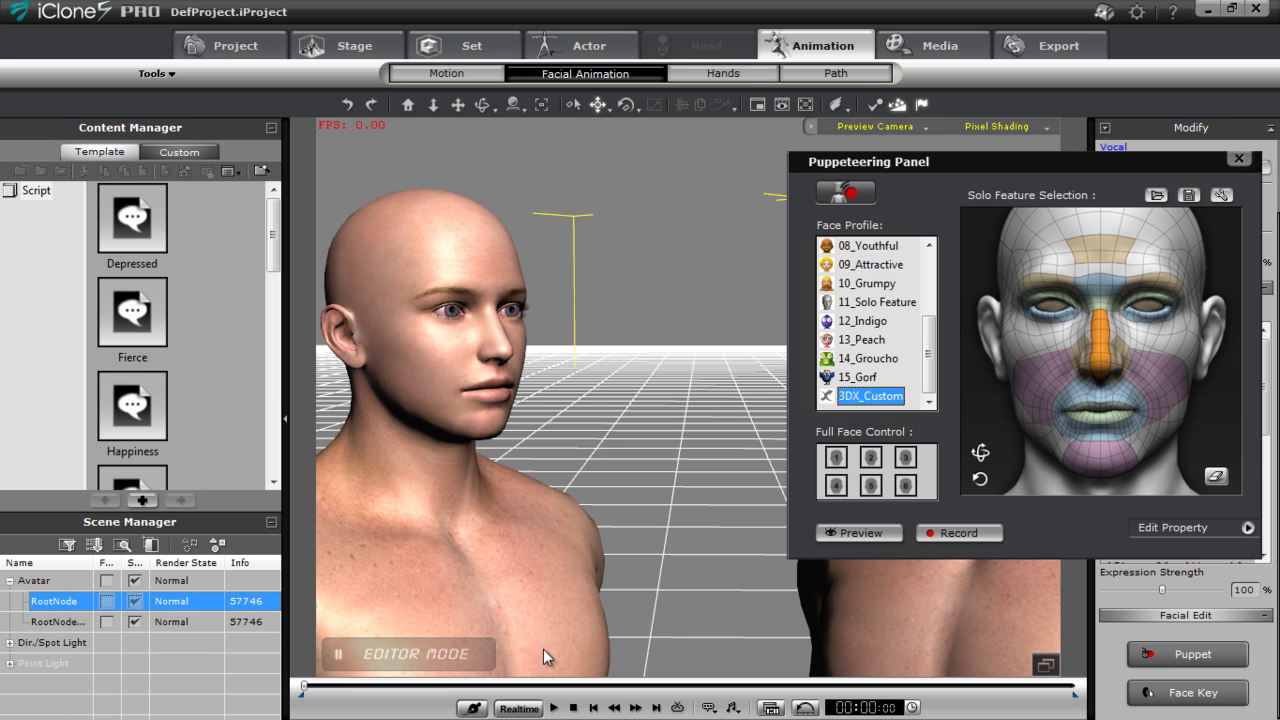
Choose character options from the context menu and try the first full-face control preset
{"action": "right_click", "coordinate": [427, 375]}
{"action": "left_click", "coordinate": [541, 511]}
{"action": "left_click", "coordinate": [836, 457]}
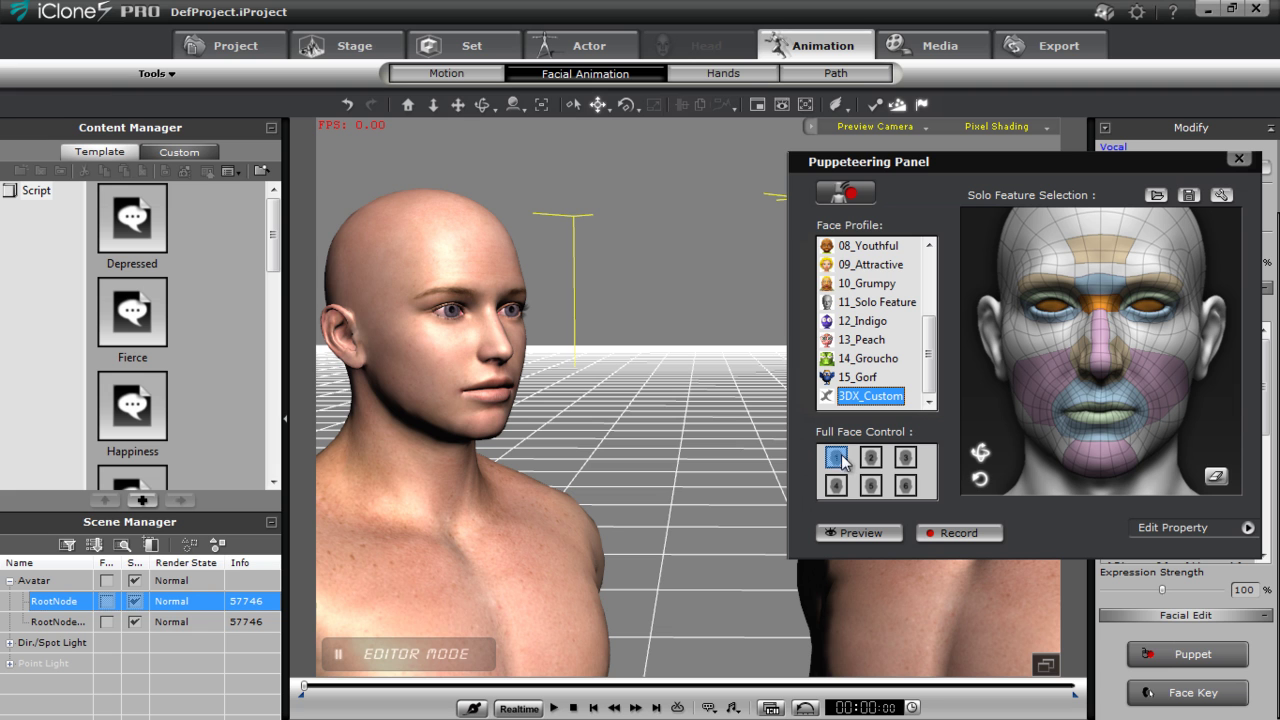
Select only the nose region, preview it, and record a roughly 2-second nose puppet take
{"action": "left_click", "coordinate": [1215, 476]}
{"action": "left_click", "coordinate": [1100, 340]}
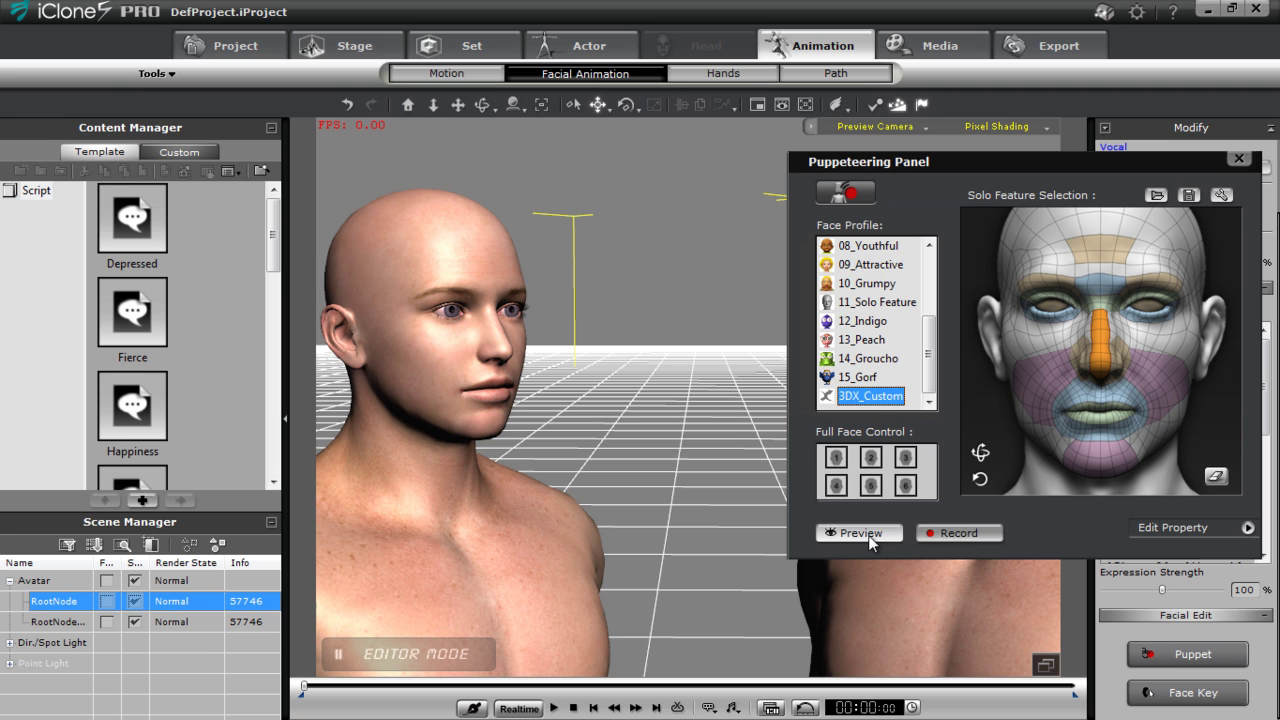
{"action": "left_click", "coordinate": [858, 532]}
{"action": "key", "text": "space"}
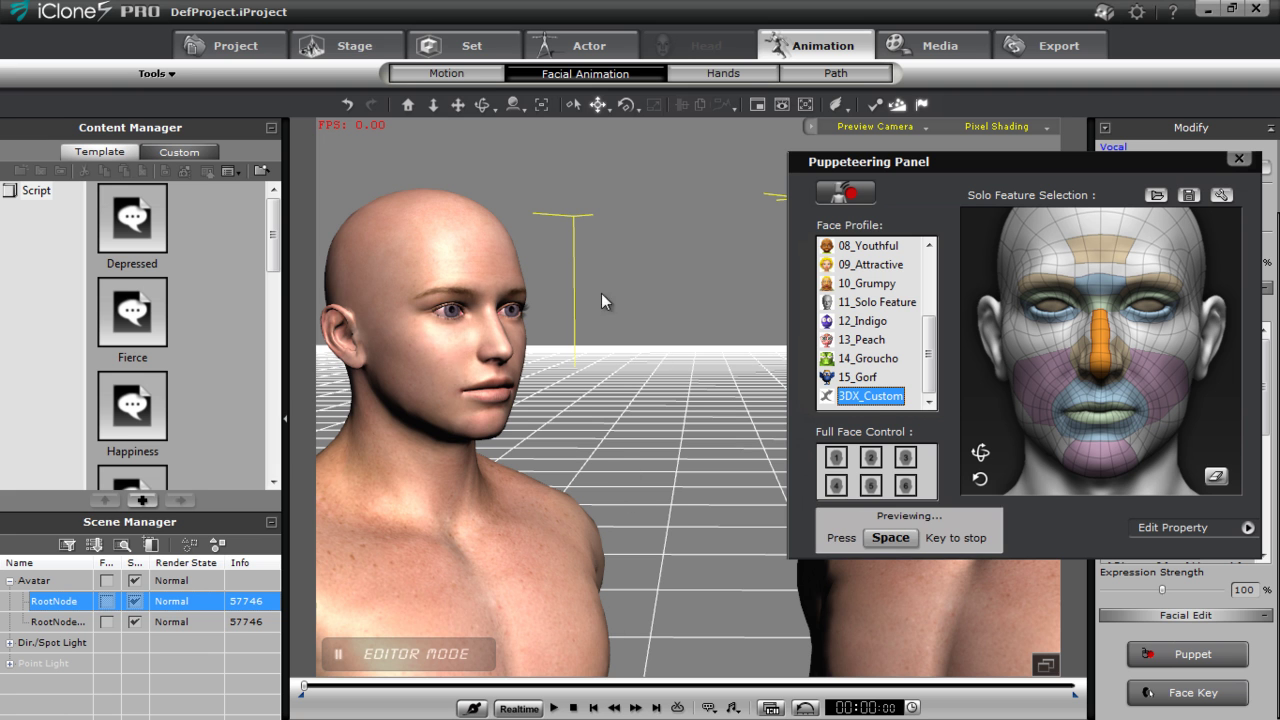
{"action": "key", "text": "space"}
{"action": "left_click", "coordinate": [966, 532]}
{"action": "key", "text": "space"}
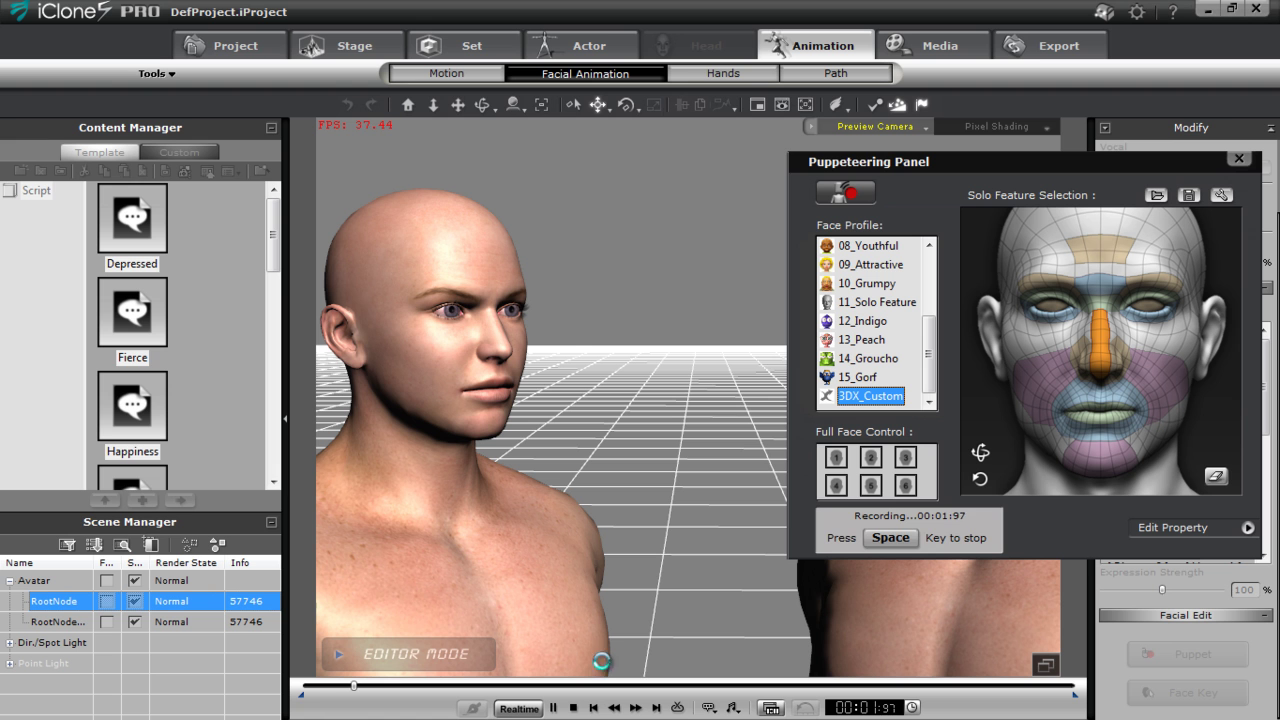
{"action": "key", "text": "space"}
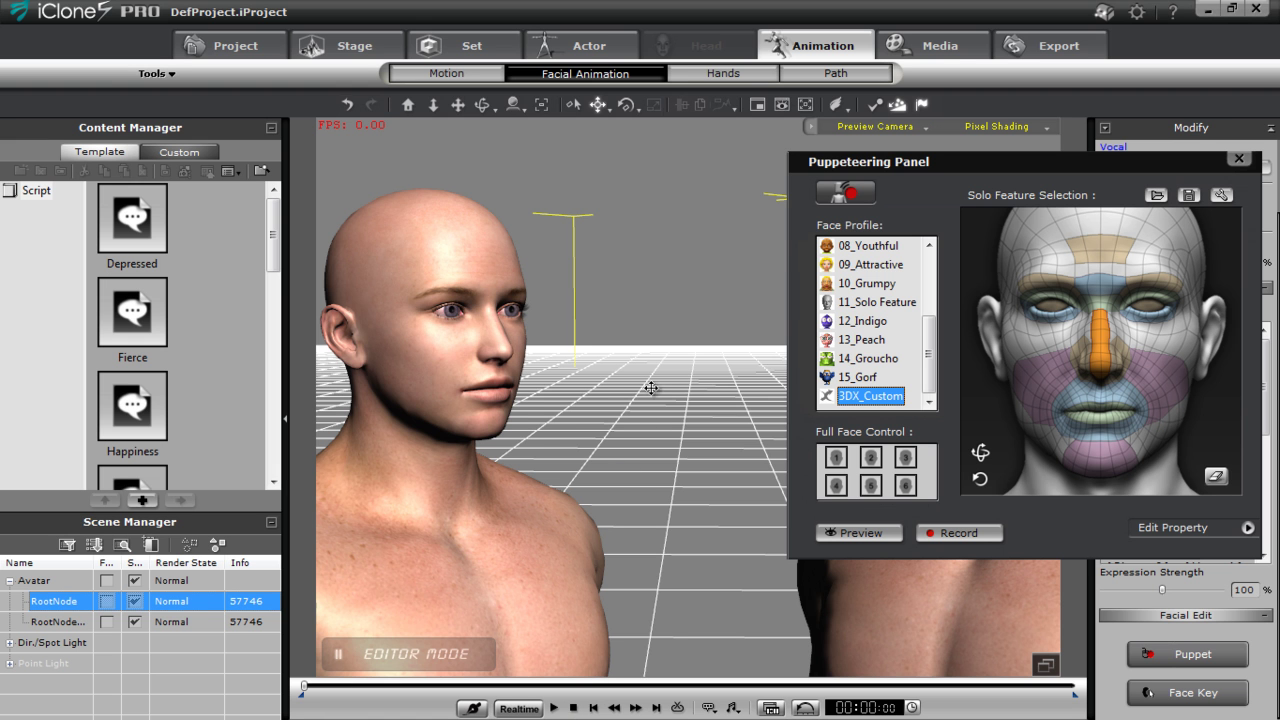
Select the second Genesis, record a 2-second angry nose-scrunch take, and close the Puppeteering Panel
{"action": "right_click_drag", "start_coordinate": [651, 388], "coordinate": [627, 470]}
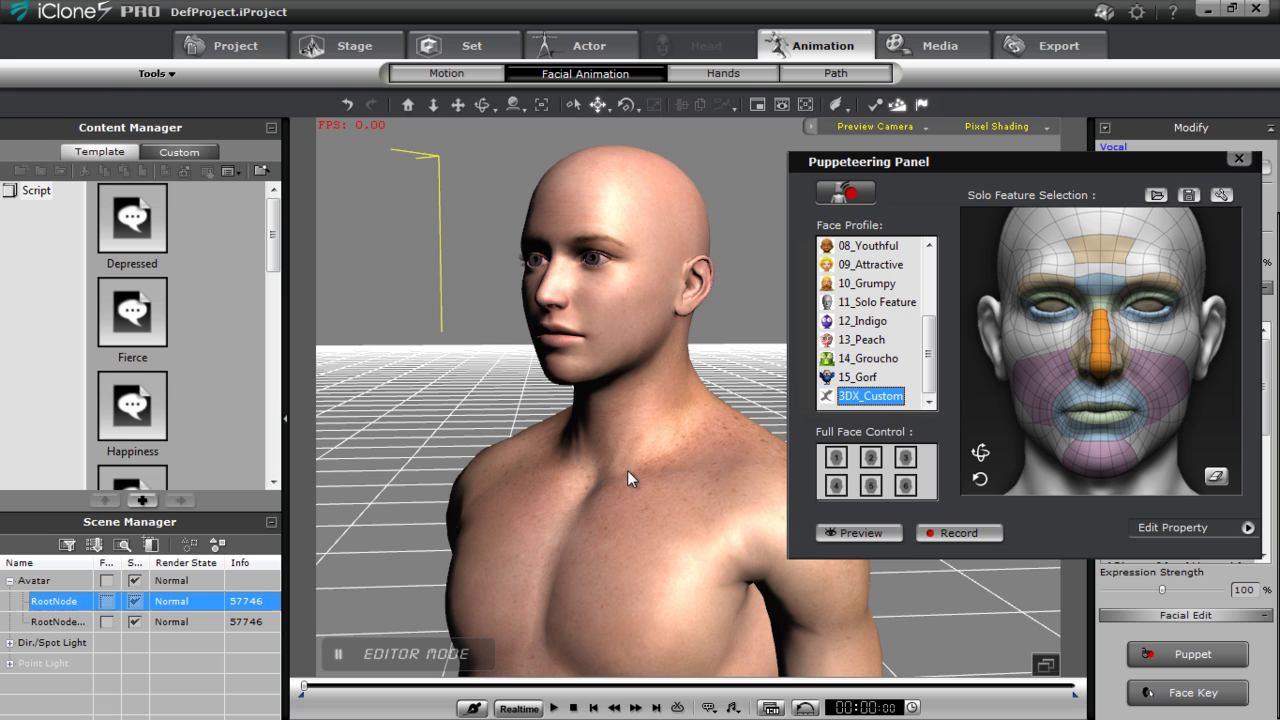
{"action": "left_click", "coordinate": [618, 501]}
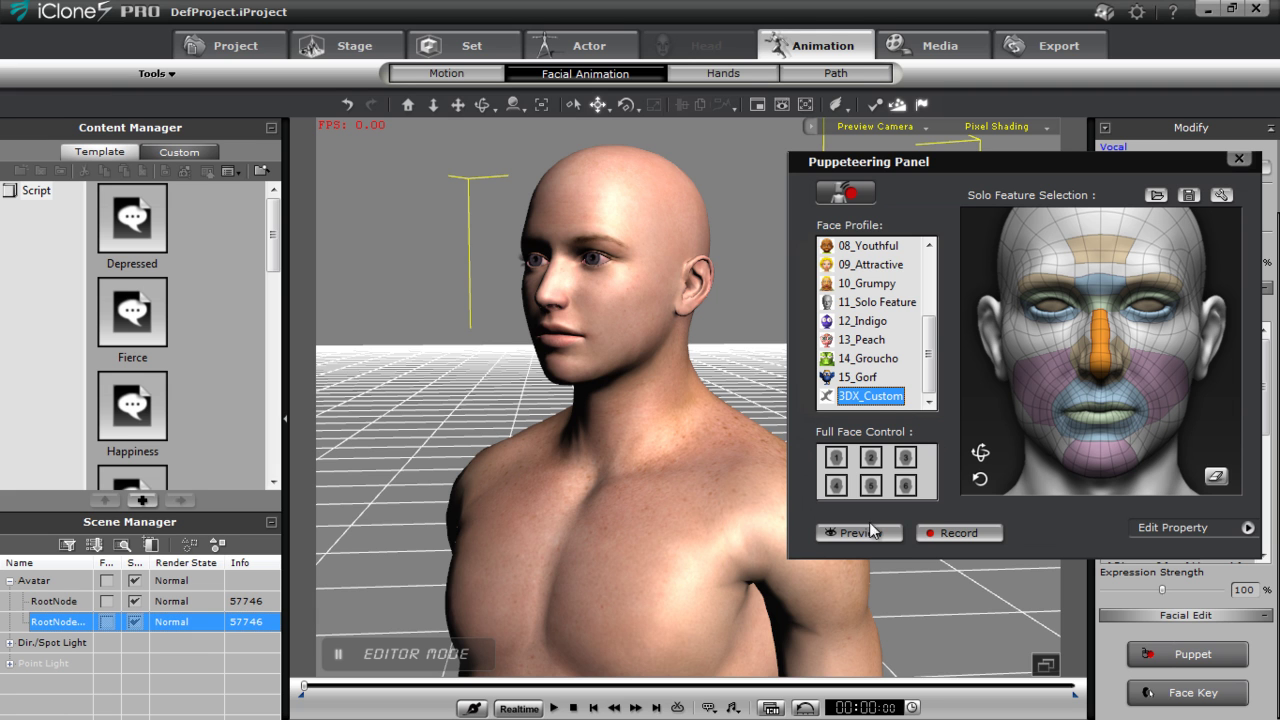
{"action": "left_click", "coordinate": [978, 534]}
{"action": "key", "text": "space"}
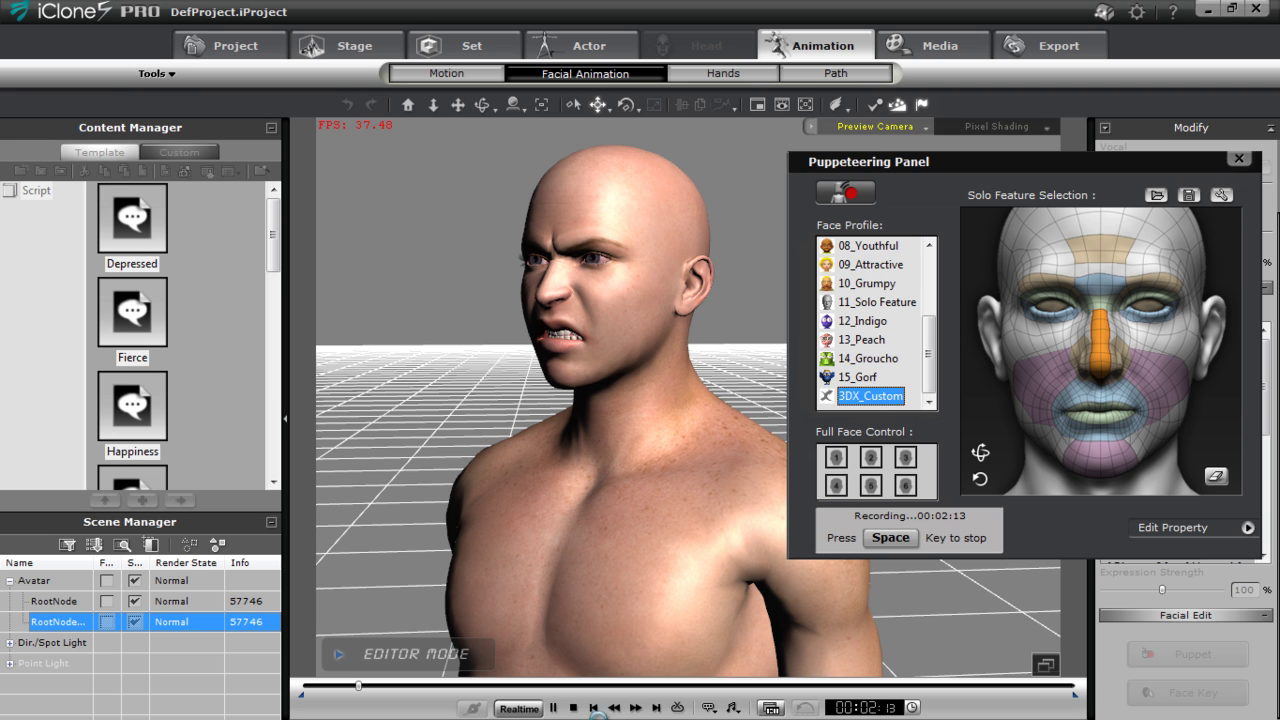
{"action": "key", "text": "space"}
{"action": "left_click", "coordinate": [1239, 158]}
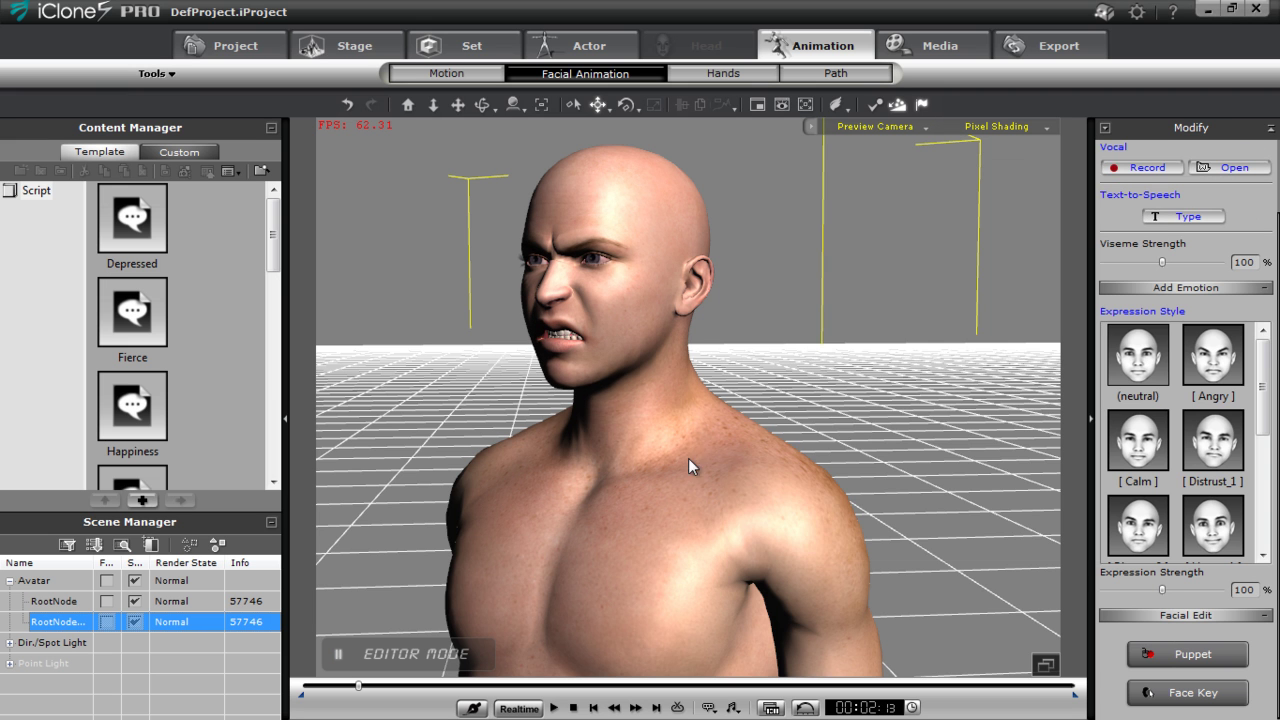
Rewind and play the recorded puppeting, pause near 00:01:91, and dolly in on both heads
{"action": "middle_click_drag", "start_coordinate": [688, 458], "coordinate": [849, 400]}
{"action": "scroll", "coordinate": [849, 400], "scroll_direction": "down", "scroll_amount": 8}
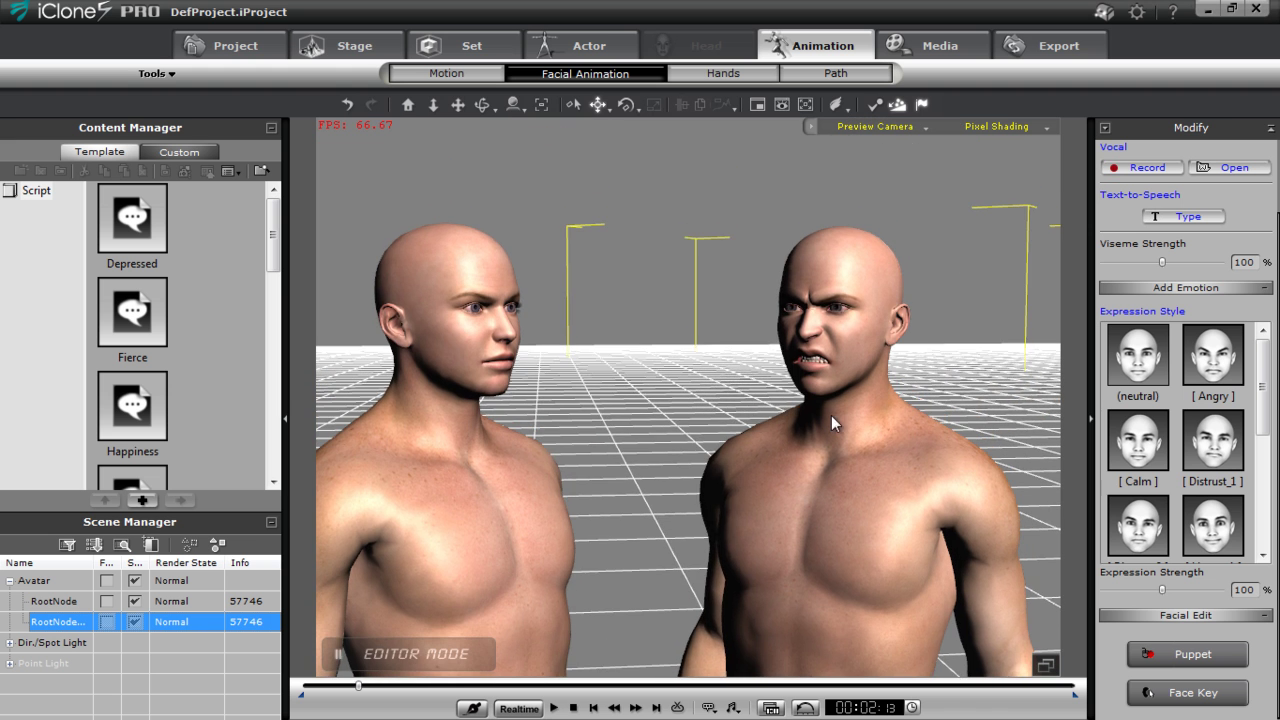
{"action": "left_click", "coordinate": [573, 707]}
{"action": "left_click", "coordinate": [555, 708]}
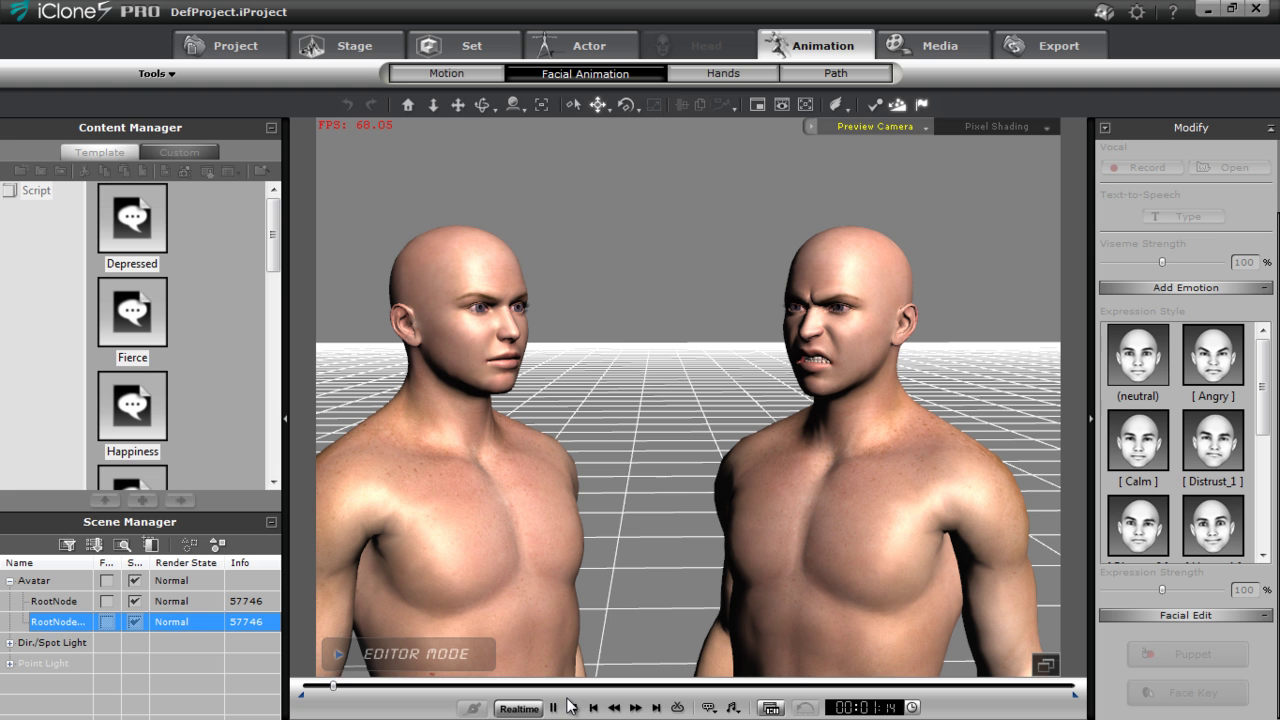
{"action": "left_click", "coordinate": [555, 708]}
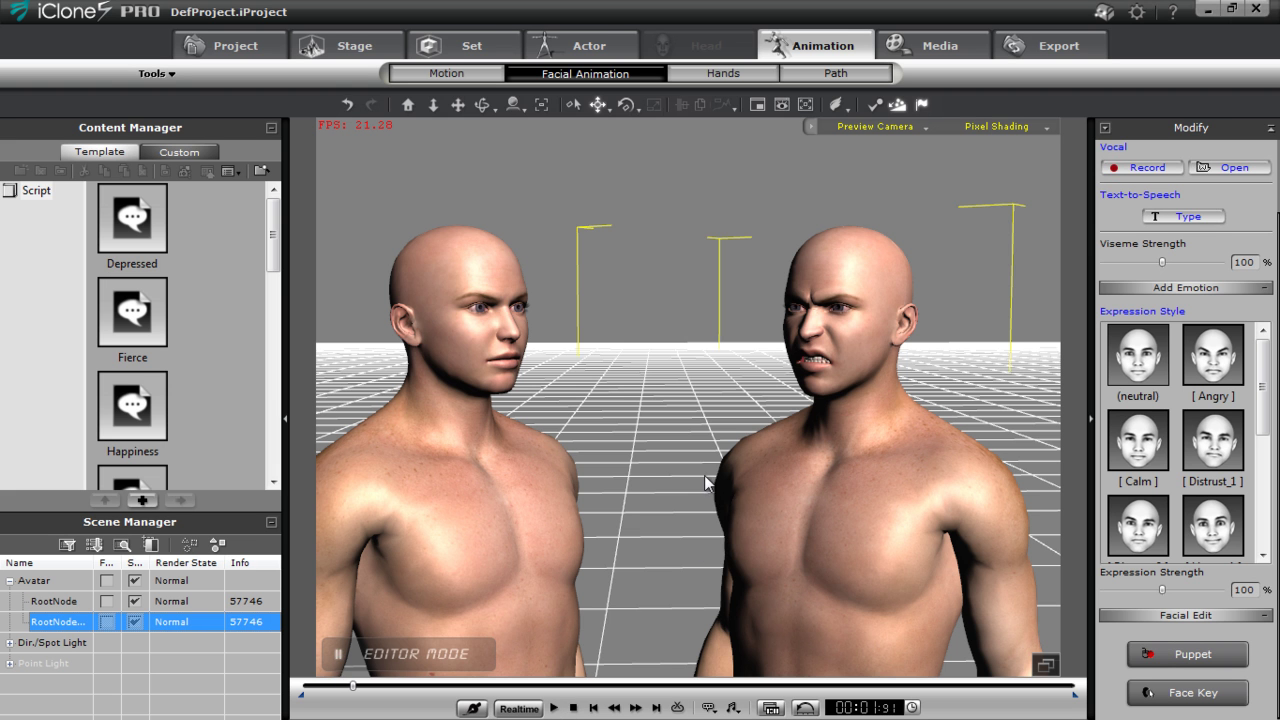
{"action": "left_click_drag", "start_coordinate": [714, 510], "coordinate": [759, 492]}
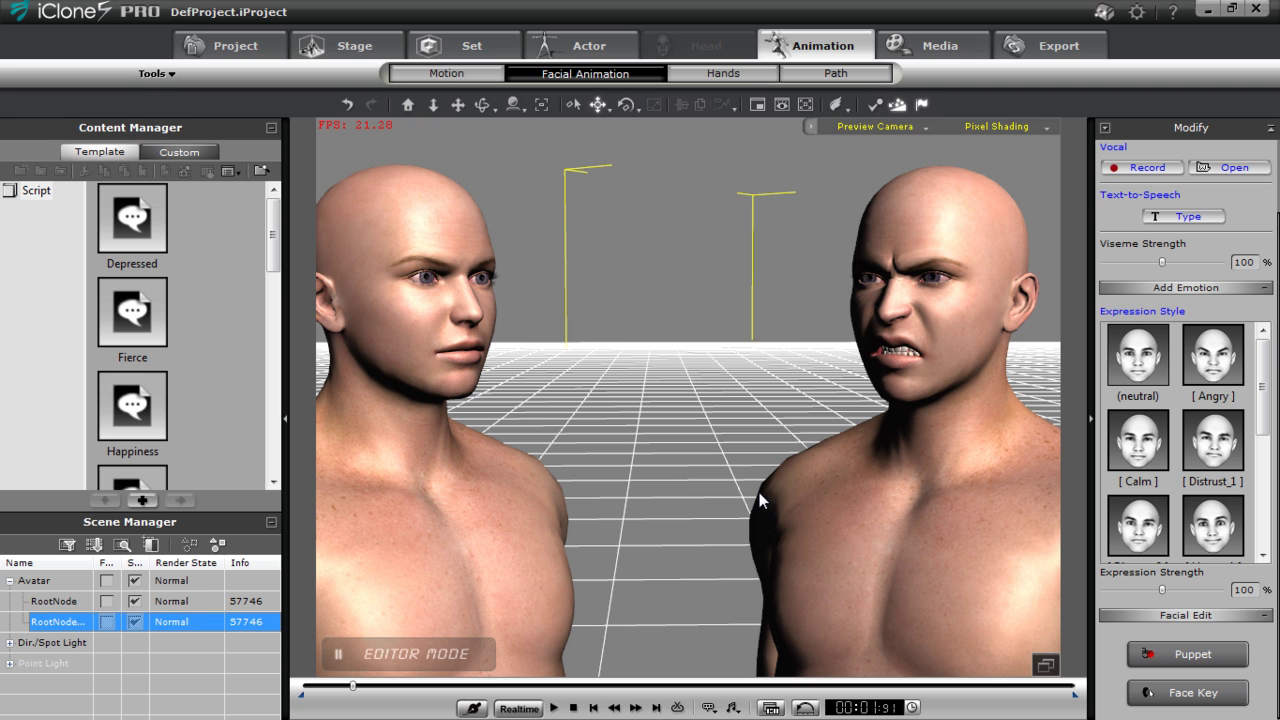